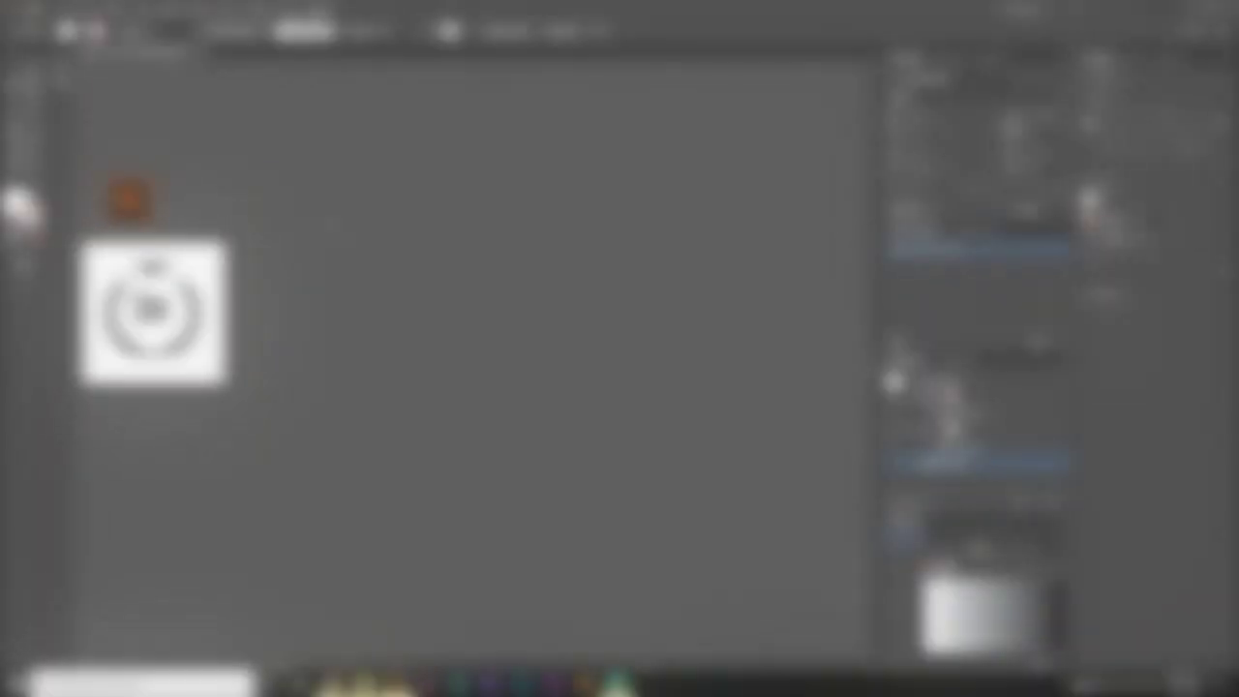
# - Draw a white rectangle to the right of the logo and set its size to 1920 by 1080 px
pyautogui.moveTo(332, 223); pyautogui.dragTo(747, 443)
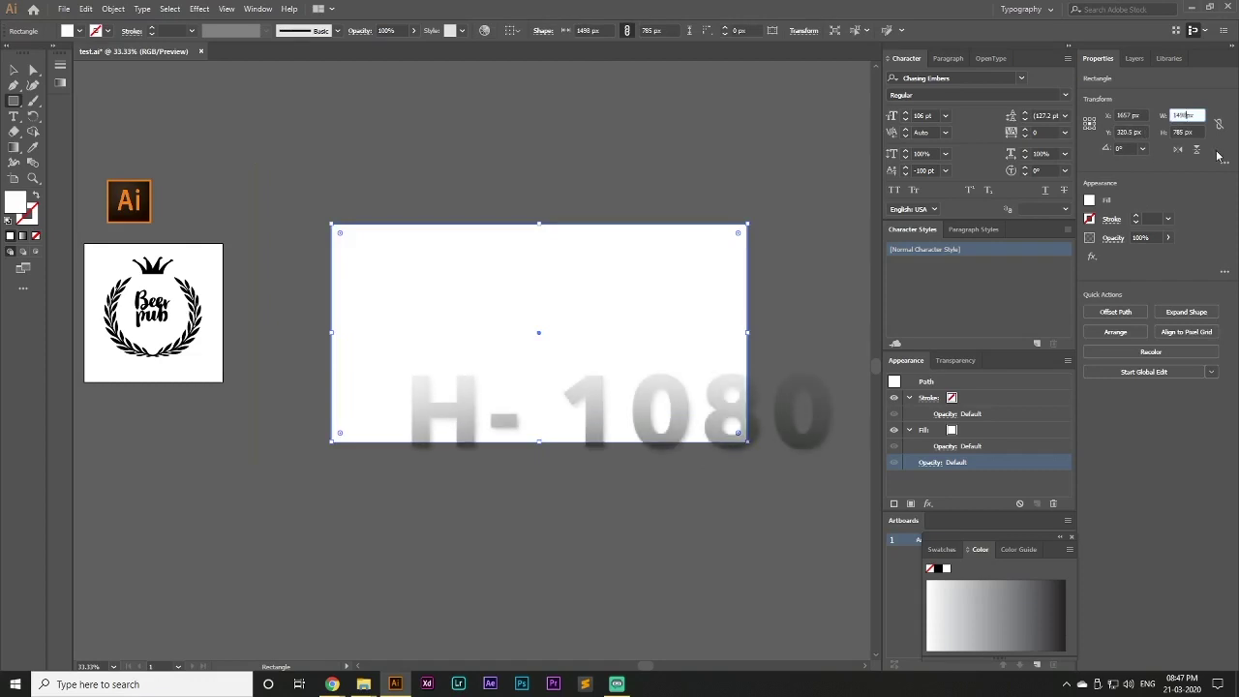
pyautogui.press('BackSpace')
pyautogui.press('BackSpace')
pyautogui.press('BackSpace')
pyautogui.press('BackSpace')
pyautogui.write('920')
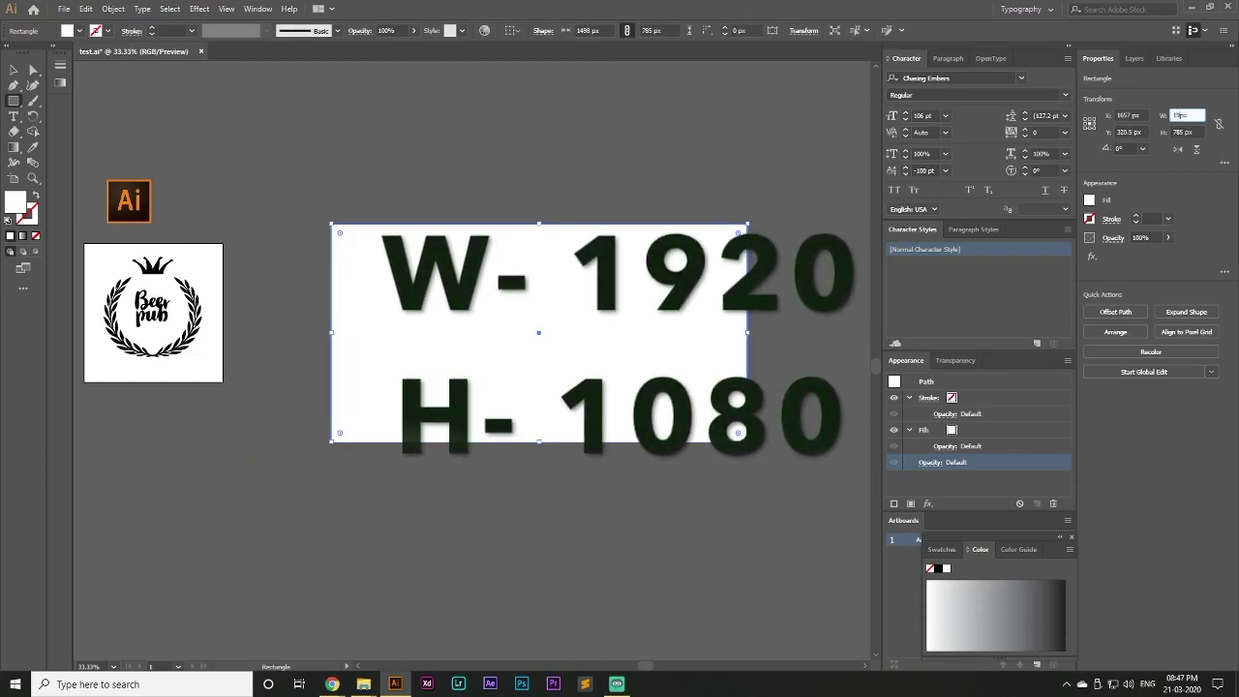
pyautogui.press('Tab')
pyautogui.press('BackSpace')
pyautogui.press('BackSpace')
pyautogui.press('BackSpace')
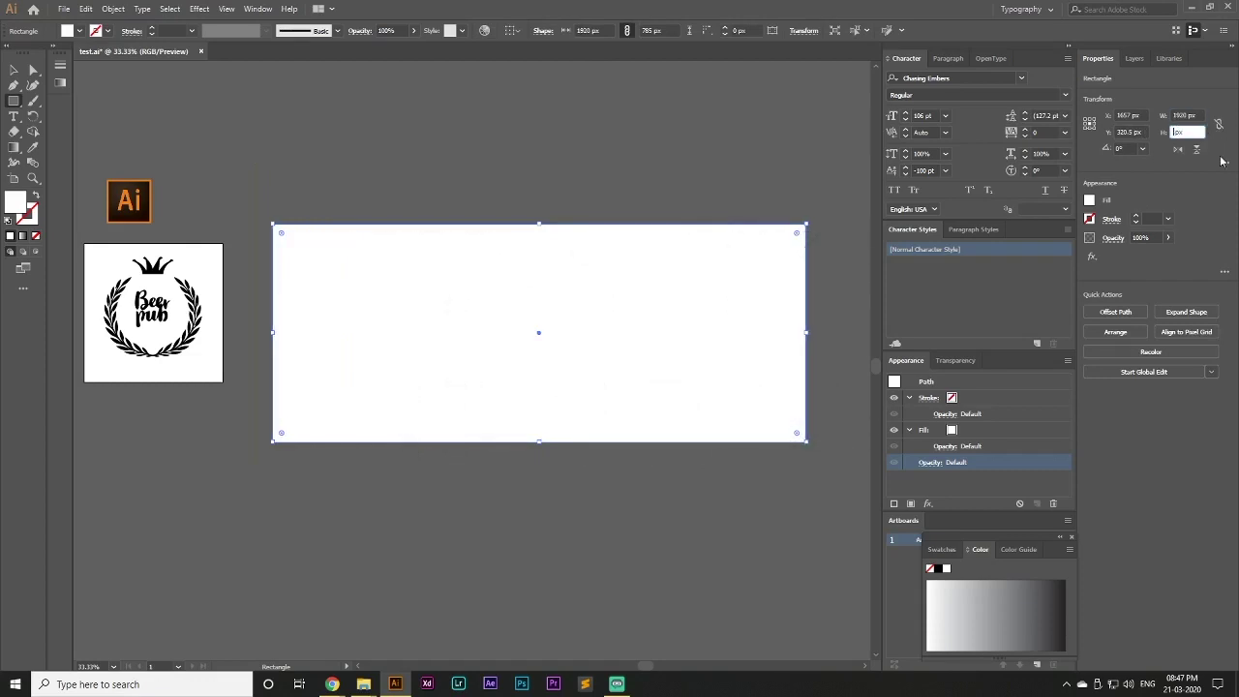
pyautogui.write('80')
pyautogui.press('Return')
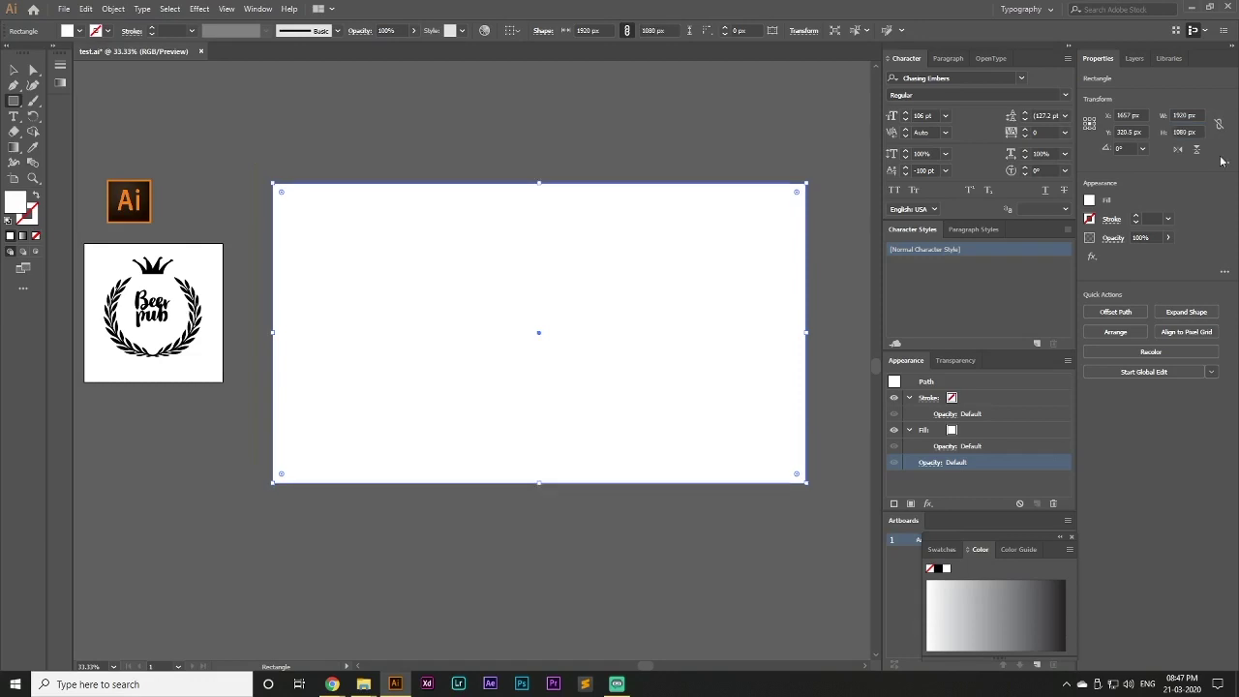
pyautogui.click(12, 73)
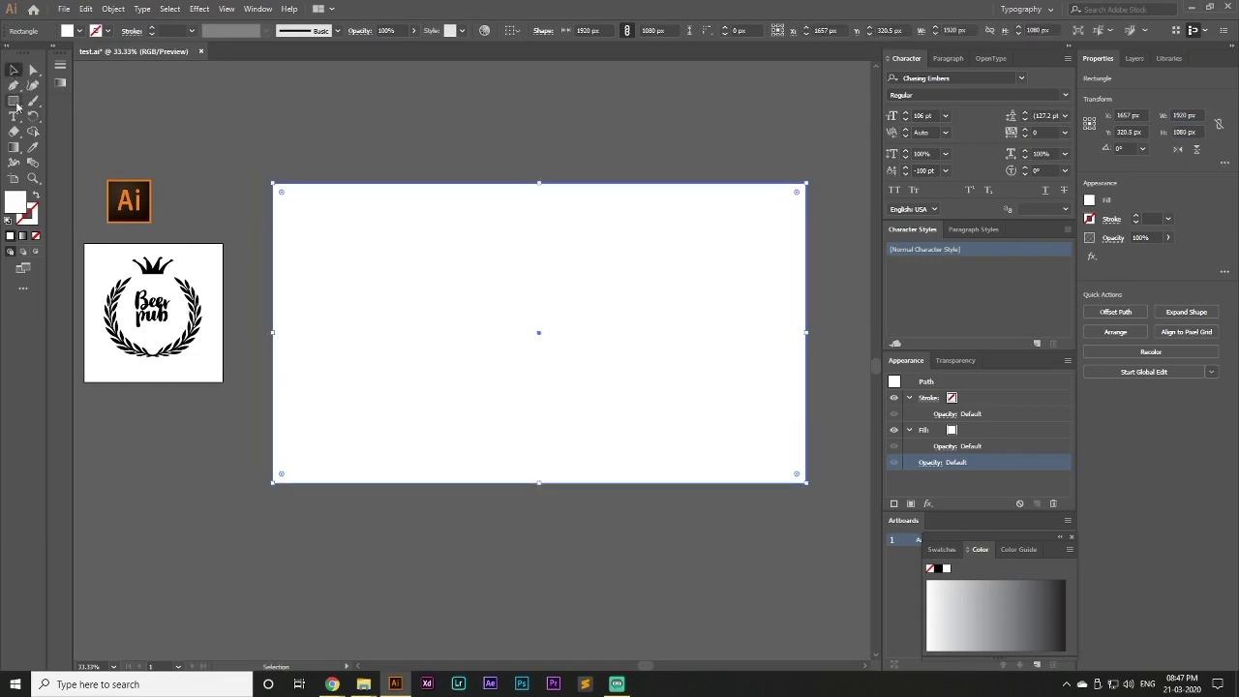
pyautogui.click(153, 106)
pyautogui.click(354, 268)
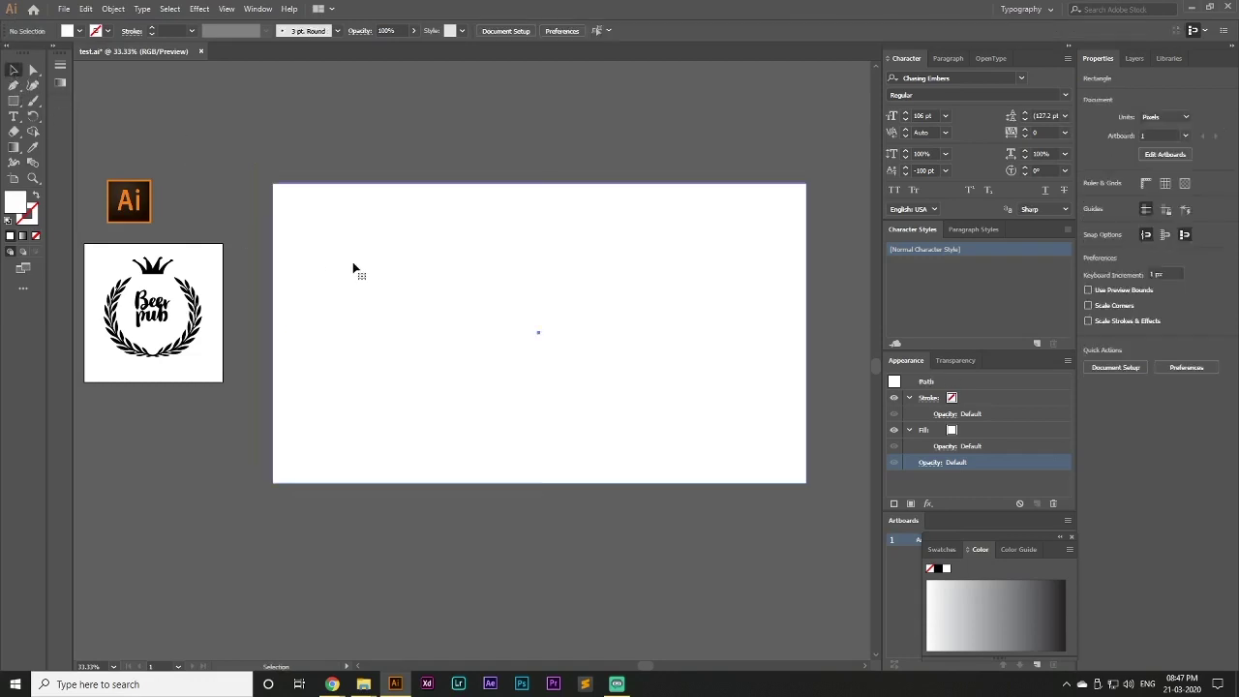
pyautogui.click(13, 86)
pyautogui.click(275, 185)
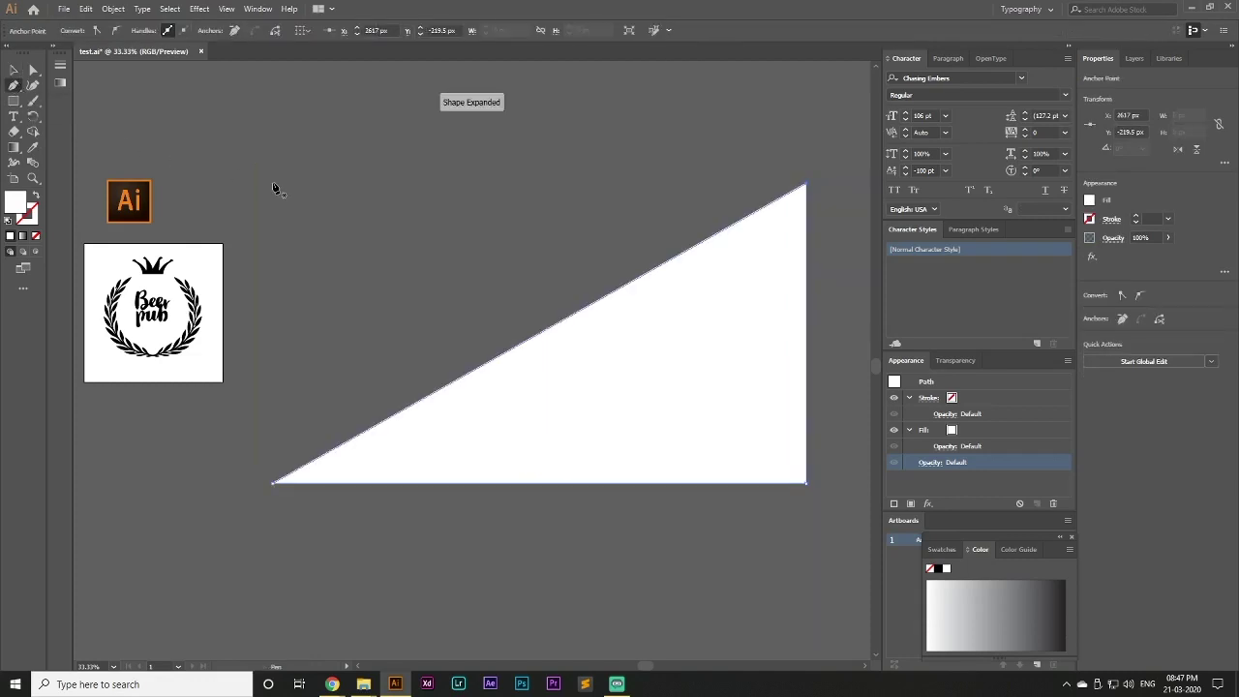
pyautogui.hotkey('ctrl', 'z')
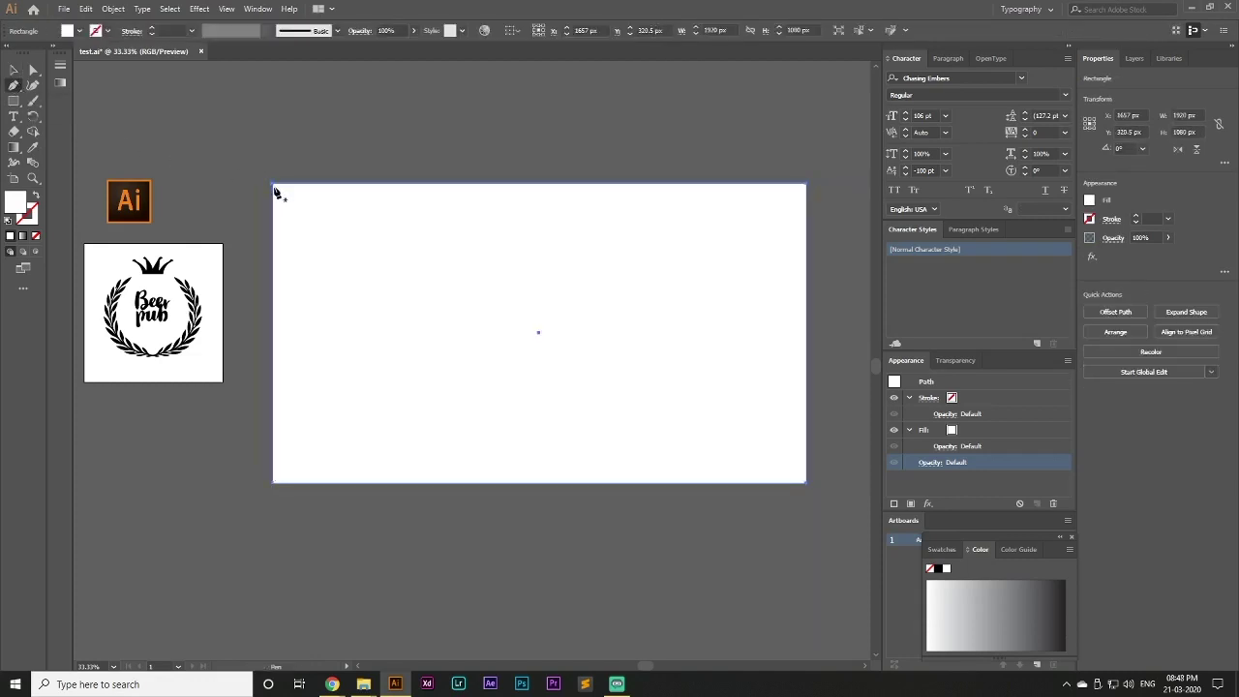
# - Deselect the rectangle and start a Pen path at its top-left corner
pyautogui.click(32, 86)
pyautogui.press('v')
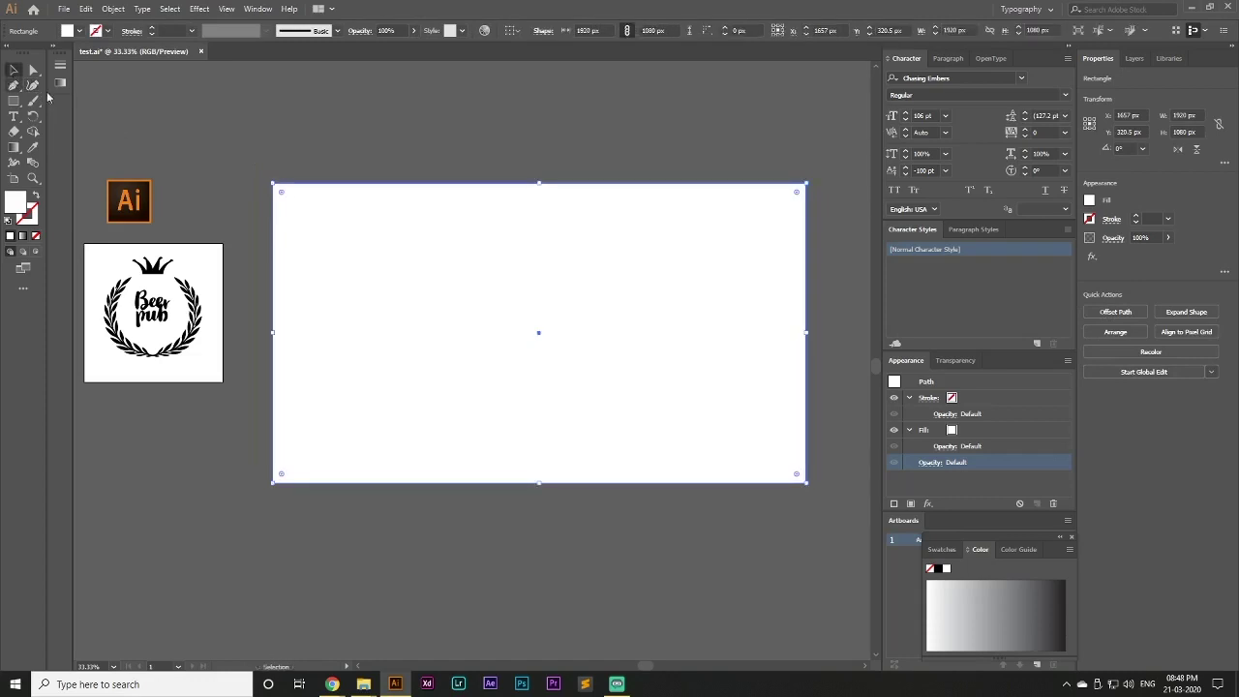
pyautogui.click(254, 123)
pyautogui.press('p')
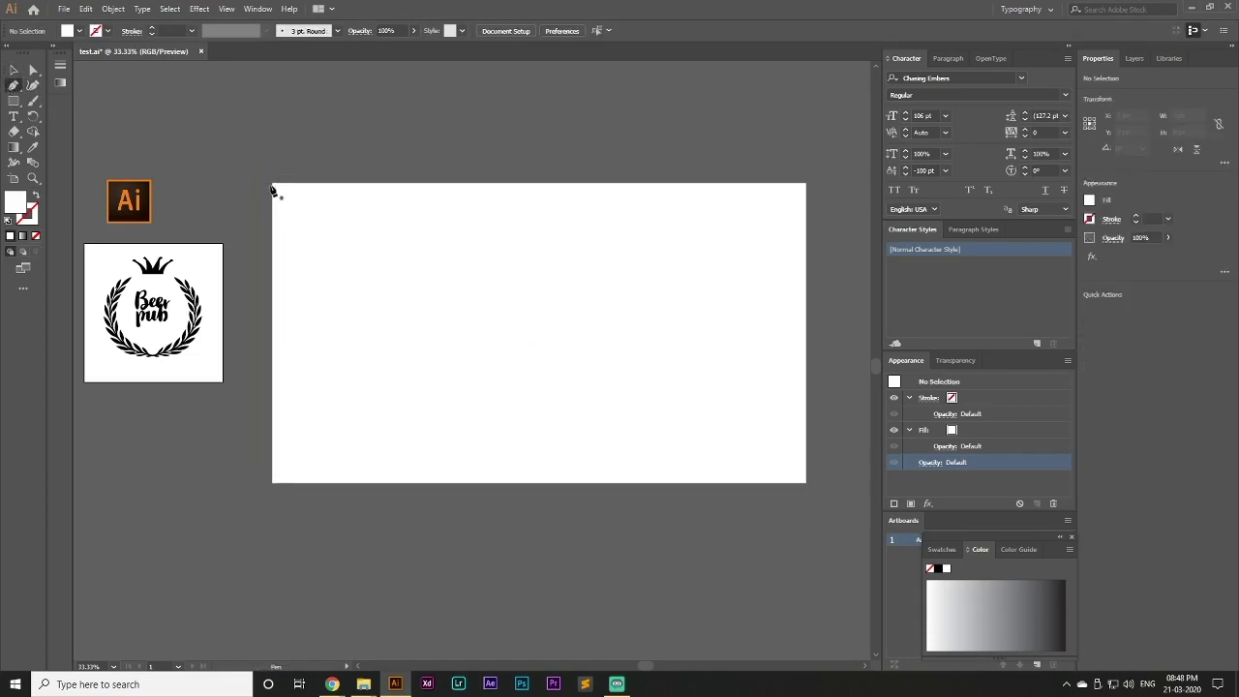
pyautogui.click(273, 184)
# - Try outlining a four-sided shape with a diagonal from the rectangle's top-right corner to near the middle of its bottom edge
pyautogui.click(805, 183)
pyautogui.click(543, 424)
pyautogui.moveTo(539, 433); pyautogui.dragTo(529, 462)
pyautogui.hotkey('ctrl', 'z')
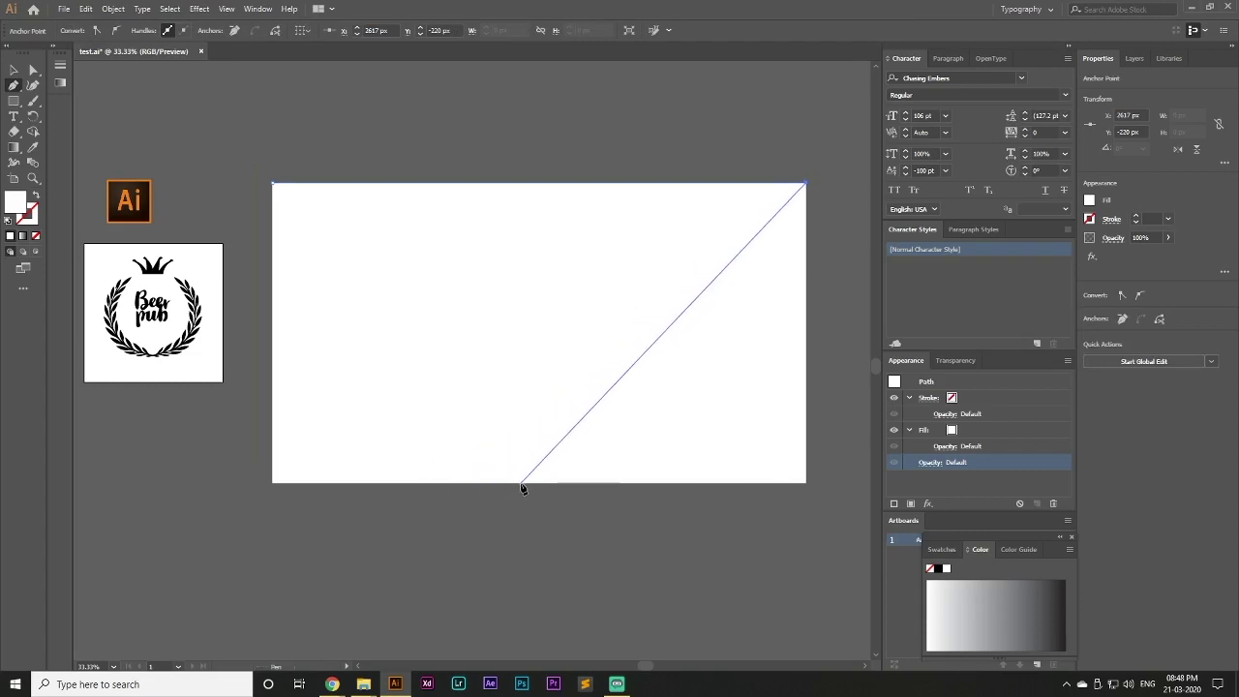
pyautogui.scroll(8, 521, 483)
pyautogui.scroll(-9, 503, 468)
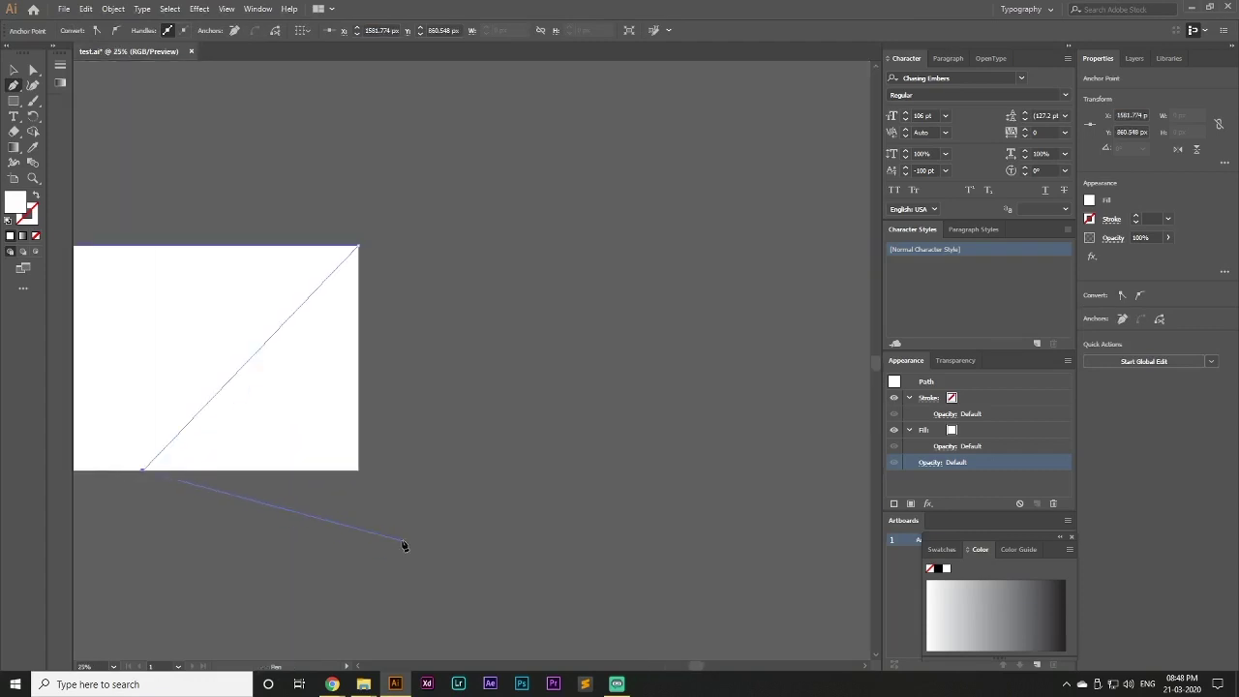
pyautogui.moveTo(695, 666); pyautogui.dragTo(656, 666)
pyautogui.scroll(2, 238, 471)
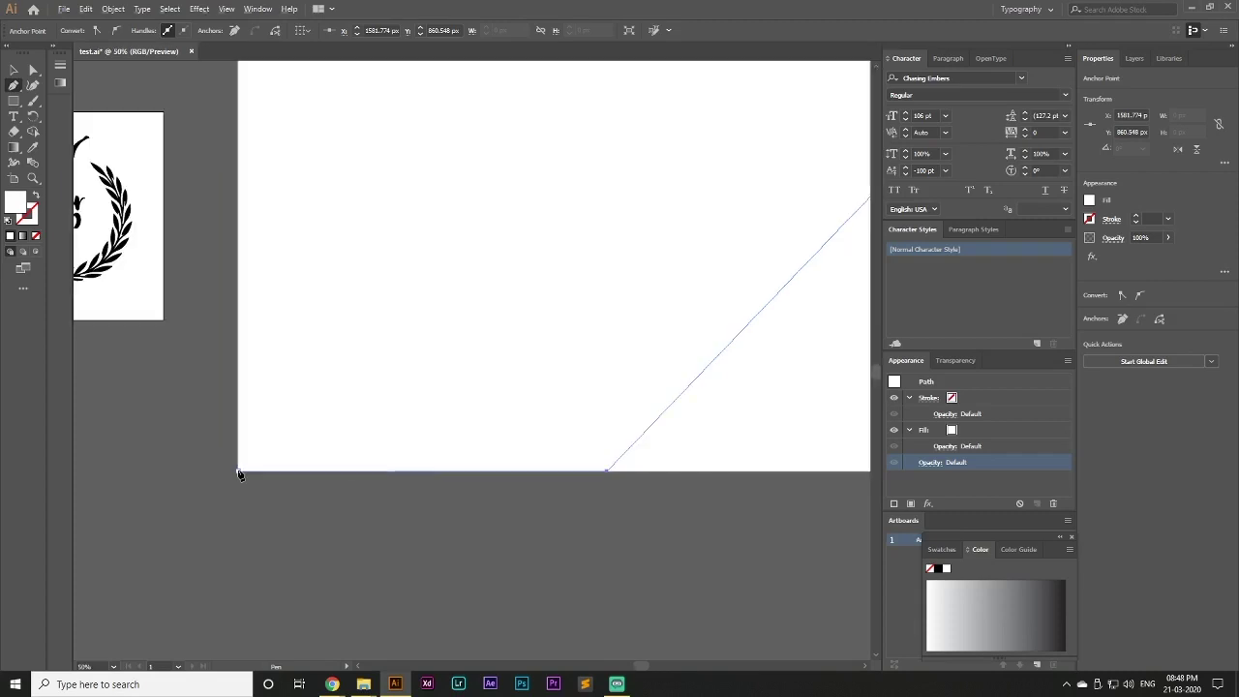
pyautogui.click(238, 471)
pyautogui.scroll(-1, 238, 471)
pyautogui.scroll(-1, 240, 475)
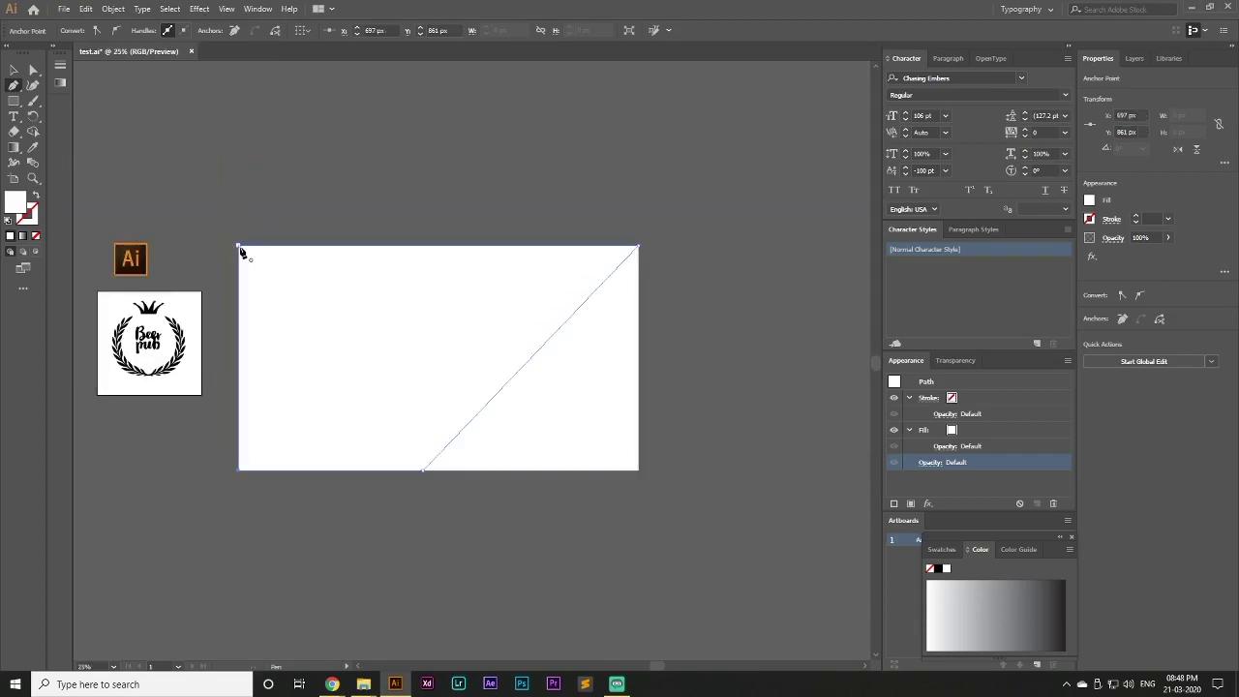
pyautogui.click(637, 247)
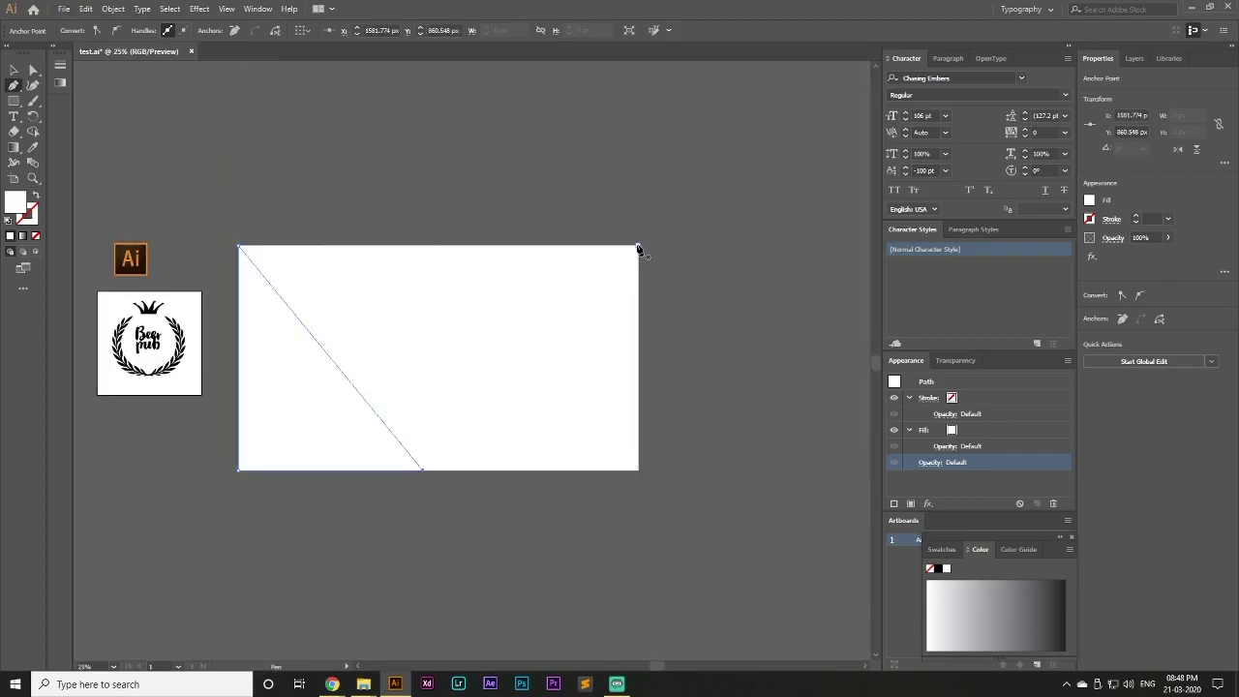
pyautogui.click(422, 470)
# - Undo the diagonal outline back to its first anchor point
pyautogui.hotkey('ctrl', 'z')
pyautogui.hotkey('ctrl', 'z')
pyautogui.hotkey('ctrl', 'z')
pyautogui.hotkey('ctrl', 'z')
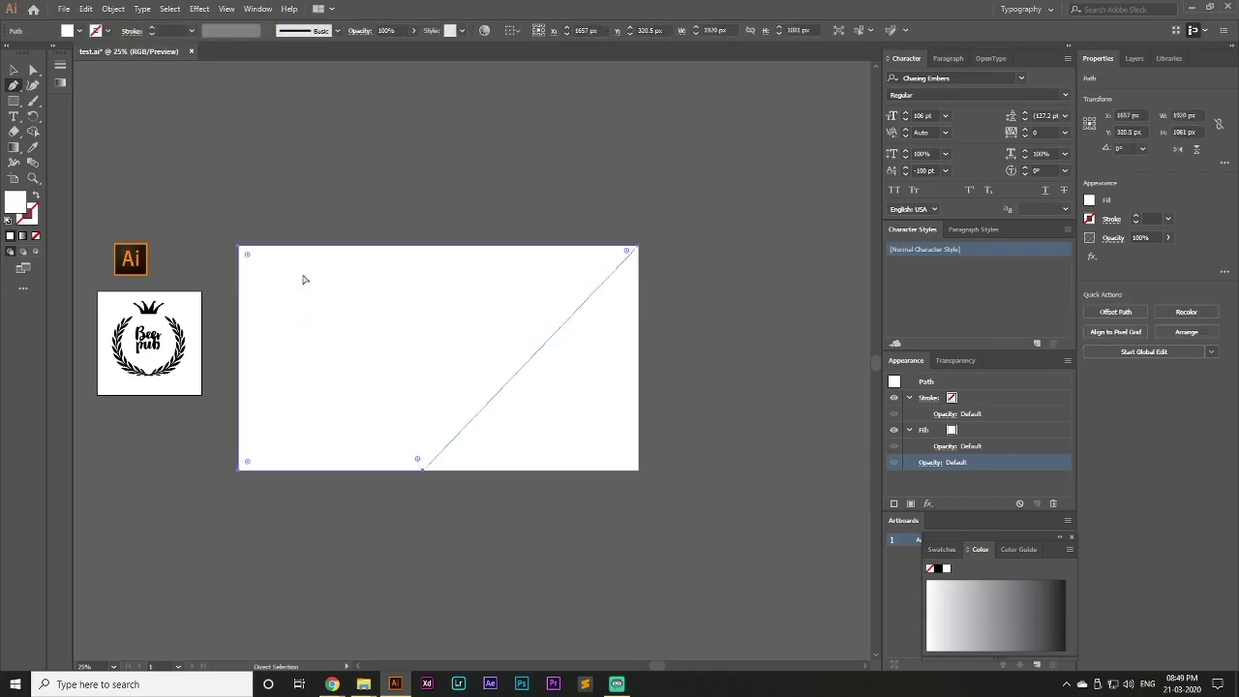
pyautogui.click(462, 245)
pyautogui.hotkey('ctrl', 'z')
# - Complete a closed four-sided Pen path over the rectangle's left part, with a slanted right side between the top and bottom edges
pyautogui.click(498, 249)
pyautogui.click(405, 473)
pyautogui.click(242, 472)
pyautogui.click(238, 246)
pyautogui.click(405, 472)
pyautogui.hotkey('ctrl', 'z')
pyautogui.hotkey('ctrl', 'z')
pyautogui.hotkey('ctrl', 'z')
pyautogui.hotkey('ctrl', 'z')
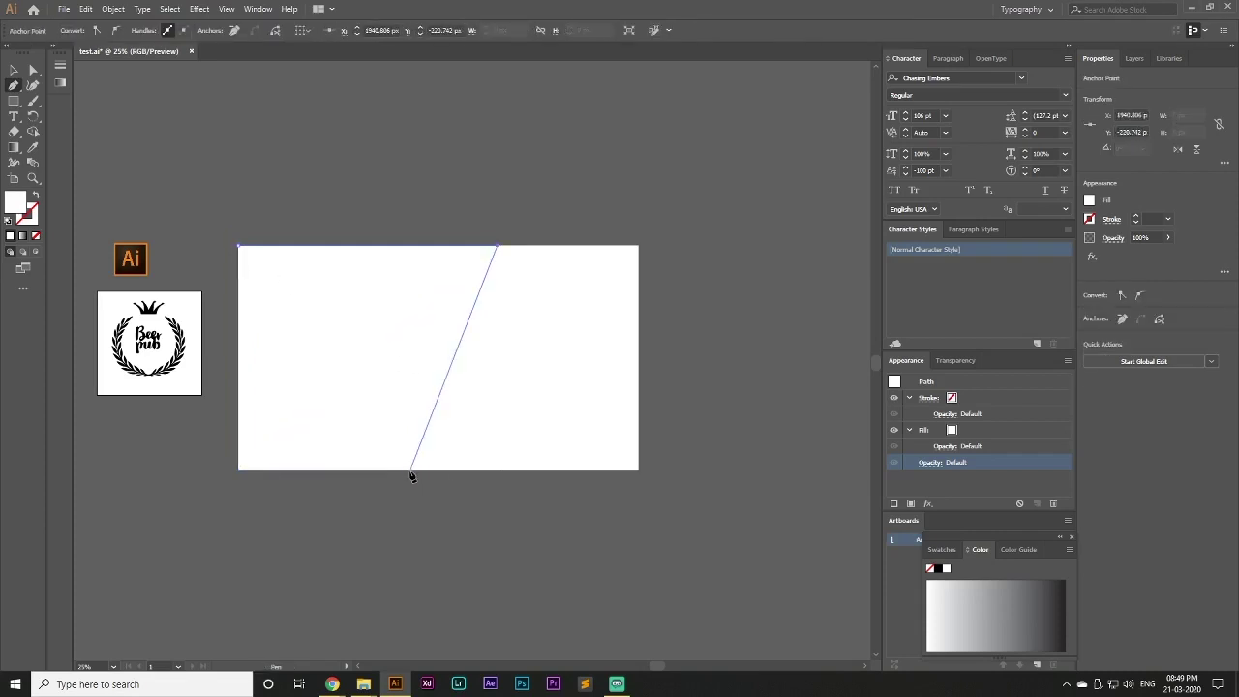
pyautogui.click(409, 471)
pyautogui.click(239, 470)
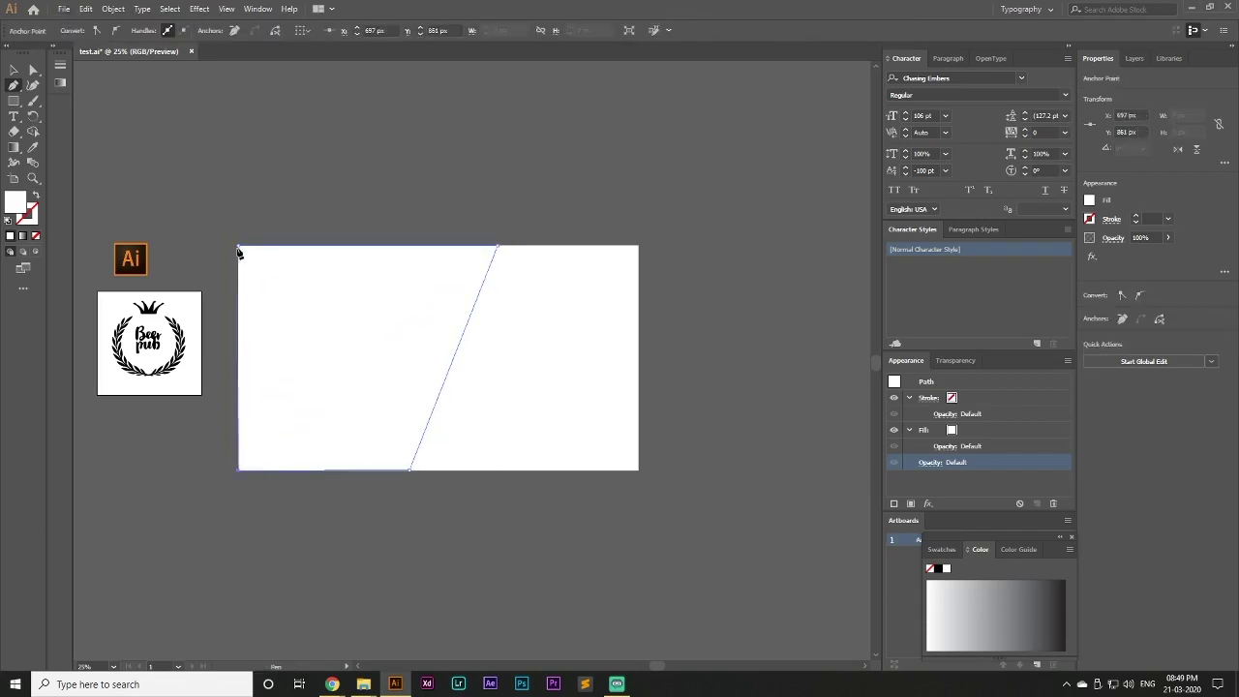
pyautogui.click(13, 70)
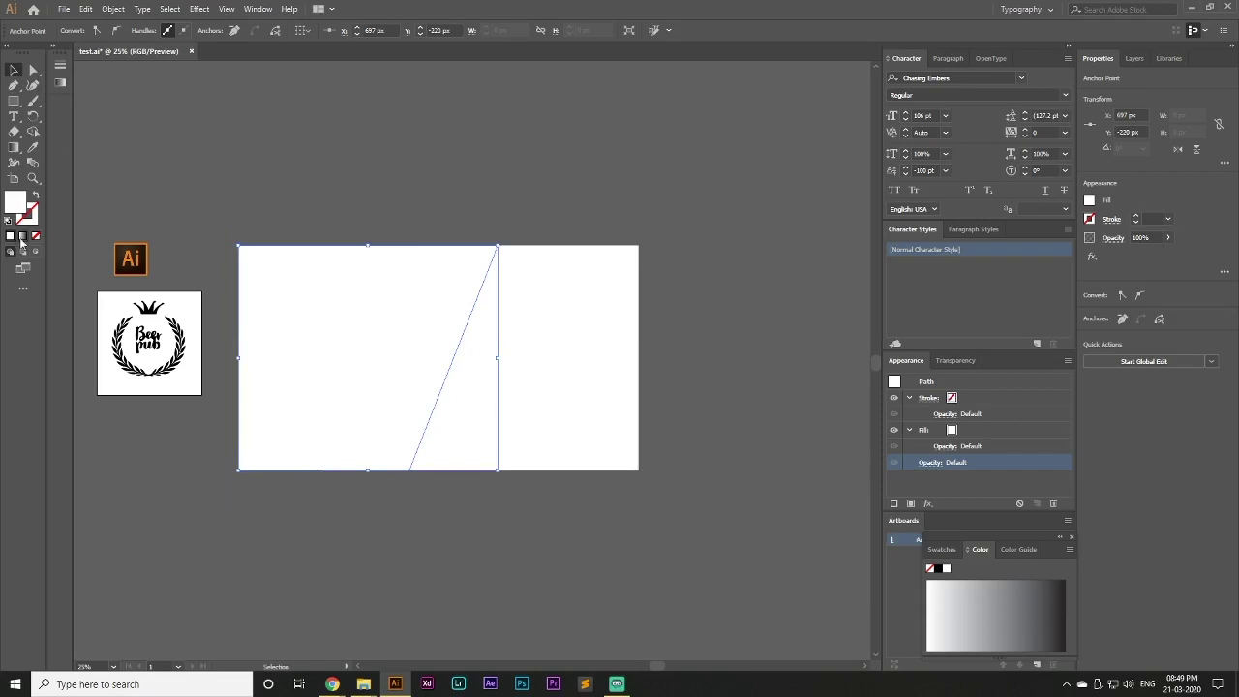
# - Fill the slanted left shape with black
pyautogui.doubleClick(15, 201)
pyautogui.moveTo(459, 172); pyautogui.dragTo(343, 332)
pyautogui.click(680, 149)
# - Fill the background rectangle with the yellow colour D8C516
pyautogui.click(556, 300)
pyautogui.doubleClick(14, 201)
pyautogui.click(536, 283)
pyautogui.click(497, 175)
pyautogui.click(655, 148)
pyautogui.doubleClick(15, 202)
pyautogui.click(498, 167)
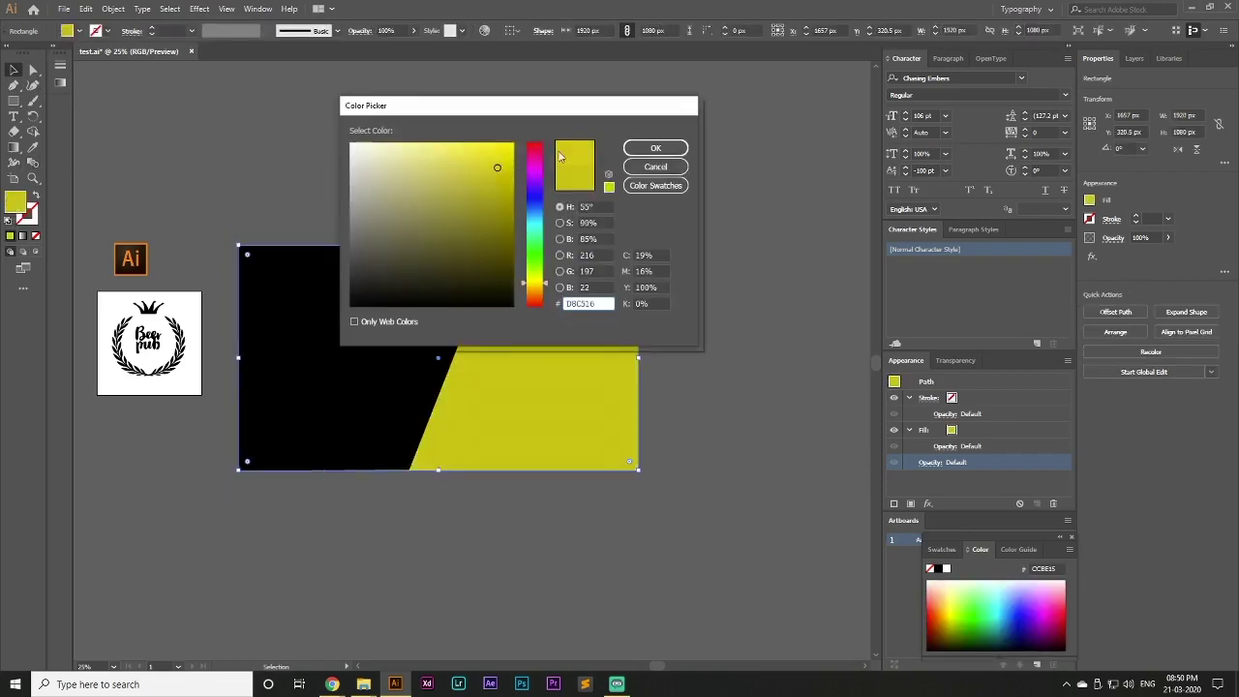
pyautogui.click(656, 147)
pyautogui.click(147, 226)
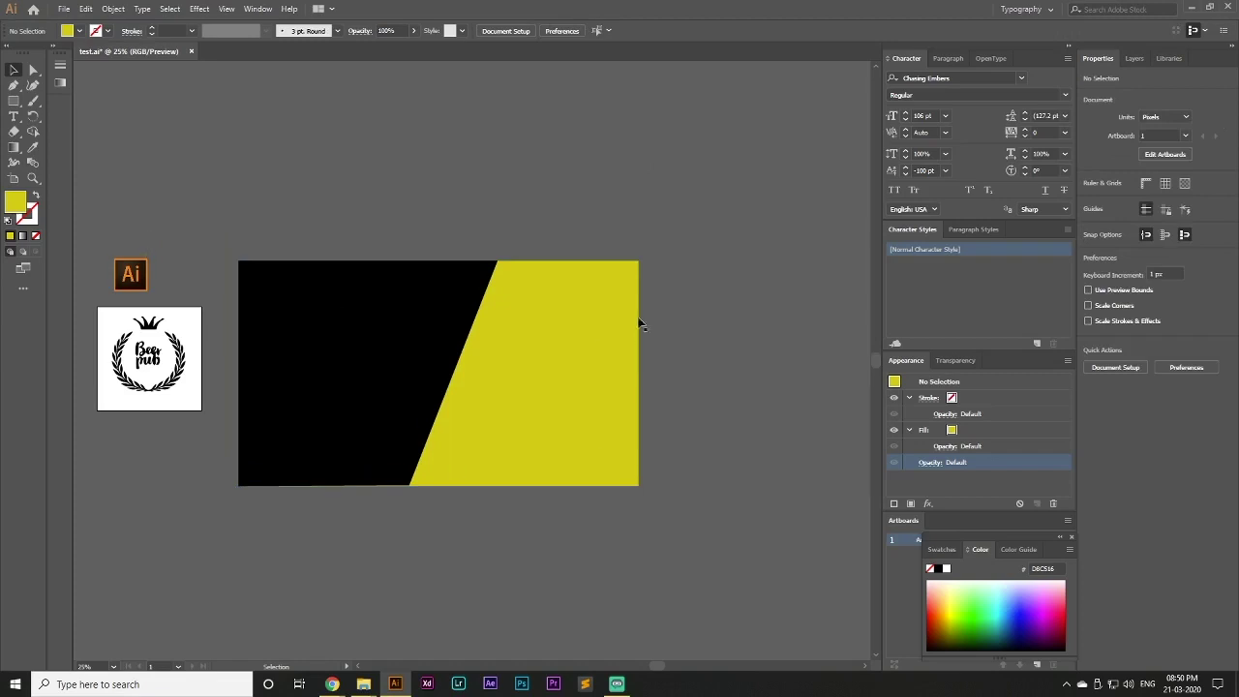
# - Stretch the black shape slightly past the rectangle's edges to a height of 1084 px, so no yellow sliver shows around it
pyautogui.scroll(1, 605, 290)
pyautogui.click(321, 456)
pyautogui.scroll(2, 467, 534)
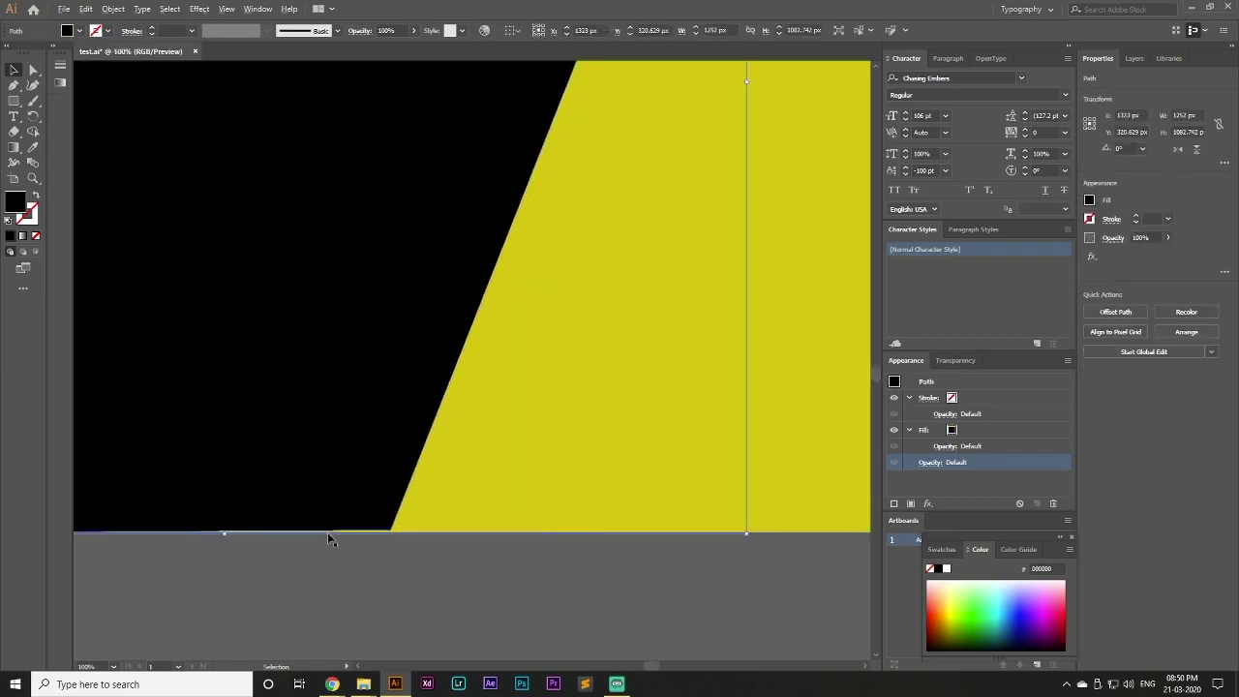
pyautogui.scroll(1, 484, 548)
pyautogui.scroll(-3, 513, 414)
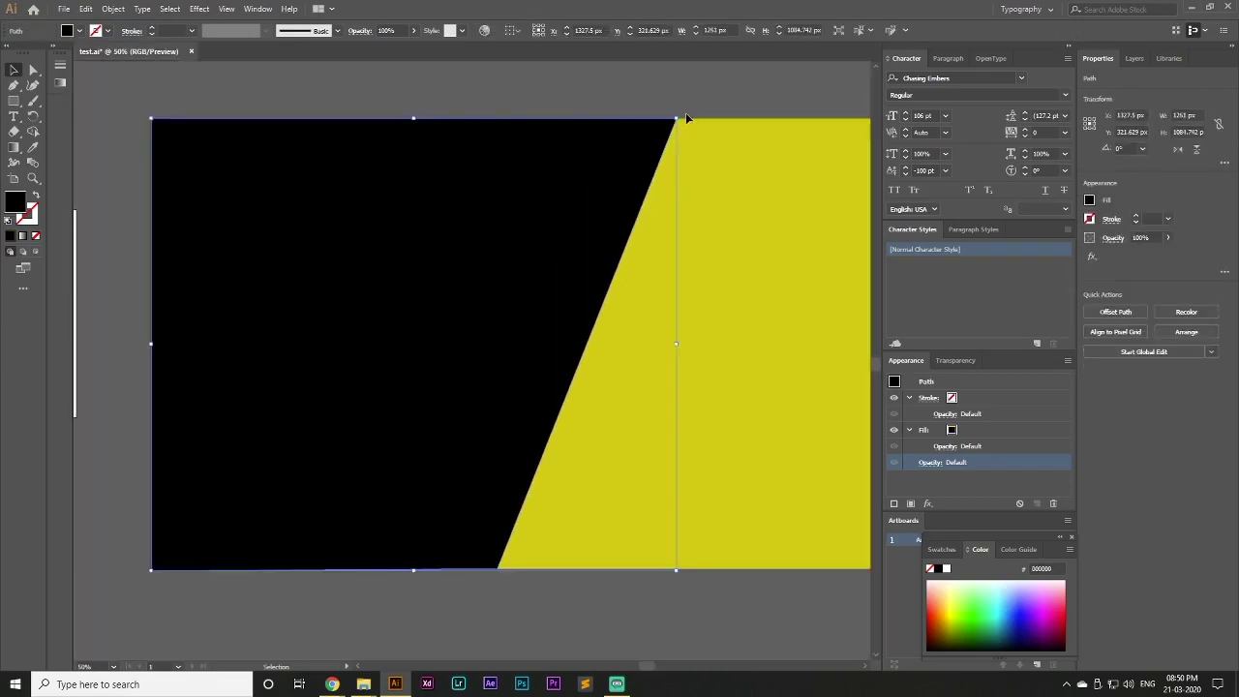
pyautogui.scroll(1, 691, 121)
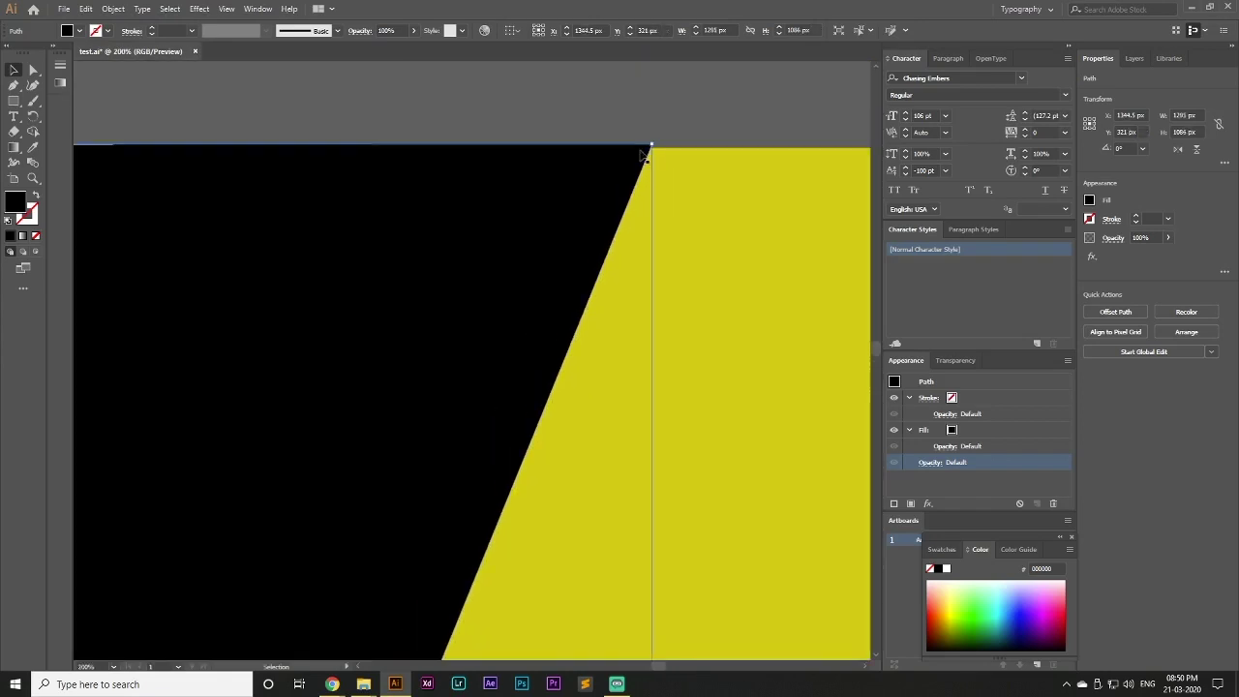
pyautogui.scroll(-1, 675, 193)
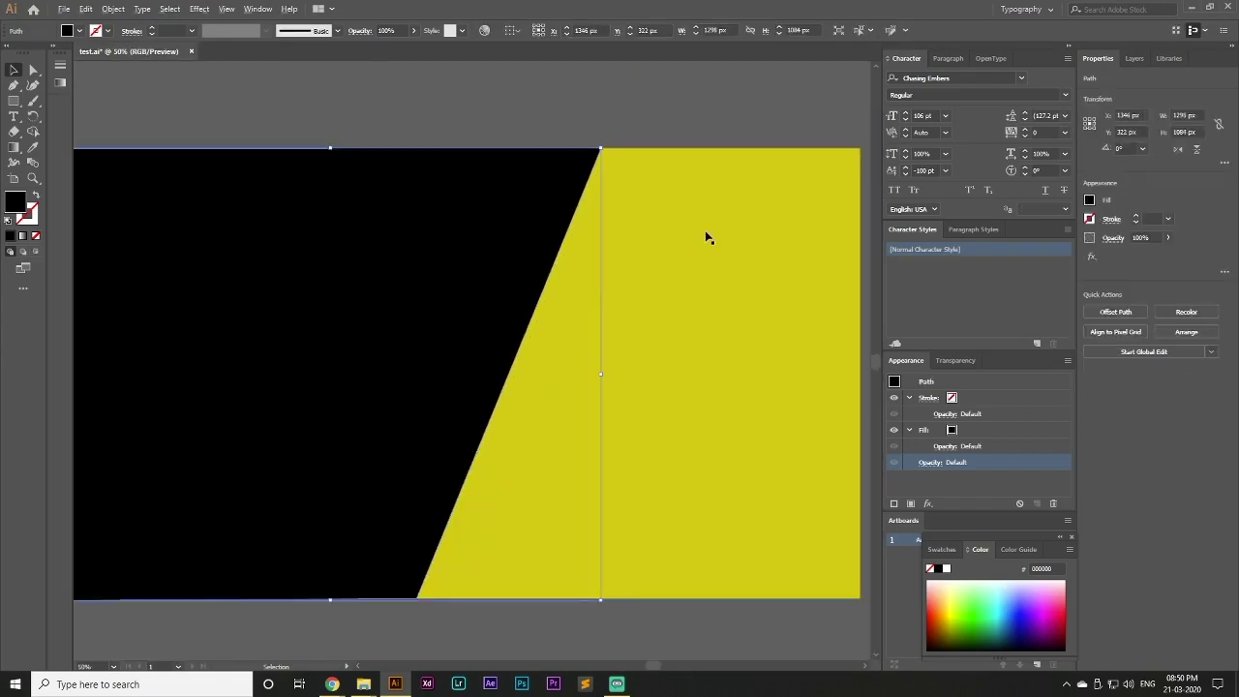
pyautogui.hscroll(-2, 620, 455)
pyautogui.scroll(-1, 616, 481)
# - Try placing a copy of the Beer Pub logo on the yellow area, and delete that copy
pyautogui.click(288, 490)
pyautogui.moveTo(155, 400); pyautogui.dragTo(697, 408)
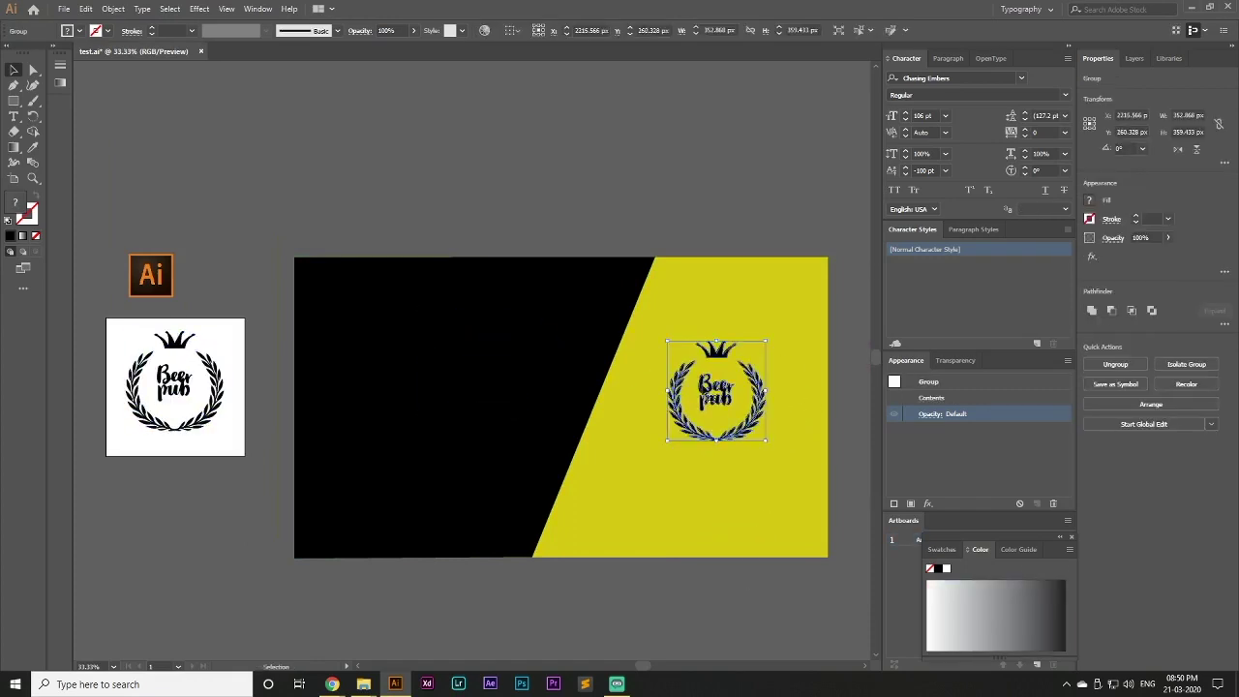
pyautogui.press('Delete')
# - Draw a circle about 585 px across on the yellow area and fill it with white
pyautogui.press('l')
pyautogui.moveTo(655, 336); pyautogui.dragTo(778, 497)
pyautogui.doubleClick(15, 203)
pyautogui.moveTo(360, 174); pyautogui.dragTo(352, 144)
pyautogui.click(654, 147)
pyautogui.click(71, 29)
pyautogui.click(23, 50)
pyautogui.click(669, 232)
pyautogui.click(14, 70)
pyautogui.moveTo(736, 426); pyautogui.dragTo(725, 421)
# - Group the black shape and the yellow rectangle into one background
pyautogui.click(719, 534)
pyautogui.click(736, 443)
pyautogui.keyDown('shift'); pyautogui.click(693, 288); pyautogui.keyUp('shift')
pyautogui.moveTo(625, 217); pyautogui.dragTo(667, 287)
pyautogui.rightClick(490, 322)
pyautogui.click(528, 401)
# - Reposition the white circle on the yellow area and align it to the background's vertical centre
pyautogui.click(727, 391)
pyautogui.moveTo(727, 391); pyautogui.dragTo(725, 385)
pyautogui.moveTo(761, 594); pyautogui.dragTo(719, 402)
pyautogui.click(608, 30)
pyautogui.click(725, 604)
# - Copy the Beer Pub logo onto the white circle and enlarge it to about 413 by 421 px
pyautogui.click(218, 388)
pyautogui.moveTo(174, 387); pyautogui.dragTo(177, 386)
pyautogui.hotkey('ctrl', 'c')
pyautogui.hotkey('ctrl', 'v')
pyautogui.moveTo(467, 325); pyautogui.dragTo(733, 391)
pyautogui.moveTo(783, 460); pyautogui.dragTo(802, 475)
pyautogui.moveTo(780, 436); pyautogui.dragTo(759, 427)
pyautogui.keyDown('shift'); pyautogui.click(792, 427); pyautogui.keyUp('shift')
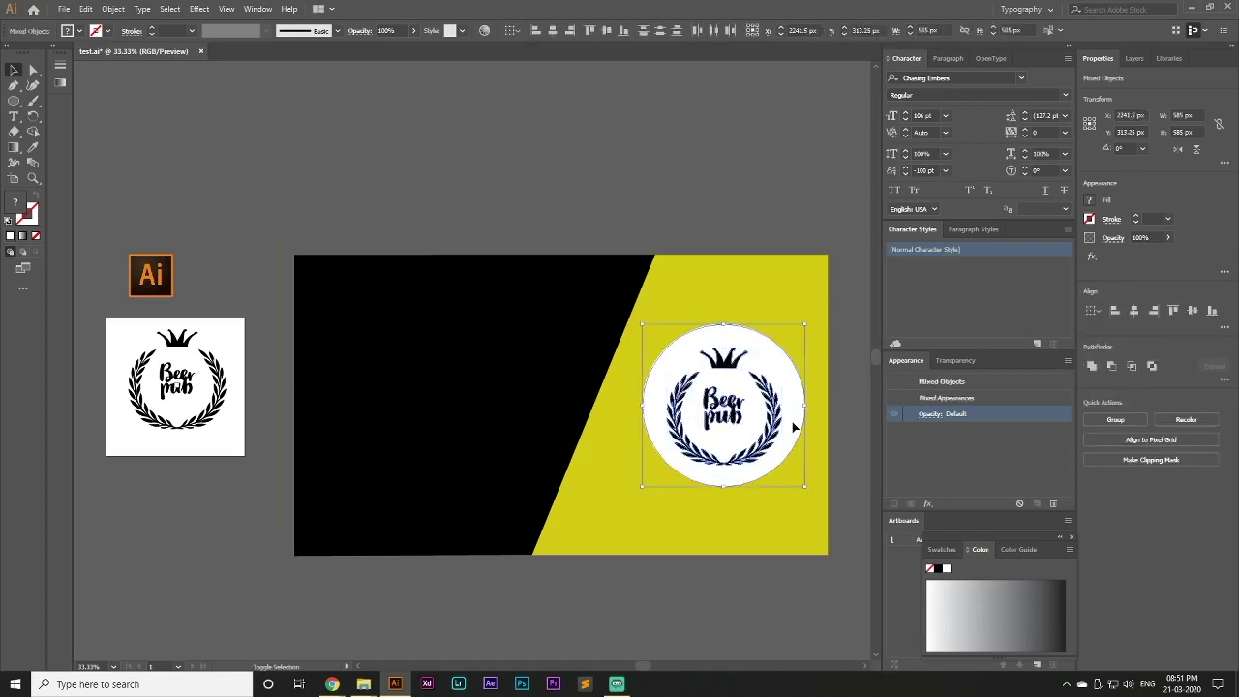
# - Enlarge the logo on the circle and centre the two on each other horizontally and vertically
pyautogui.click(774, 449)
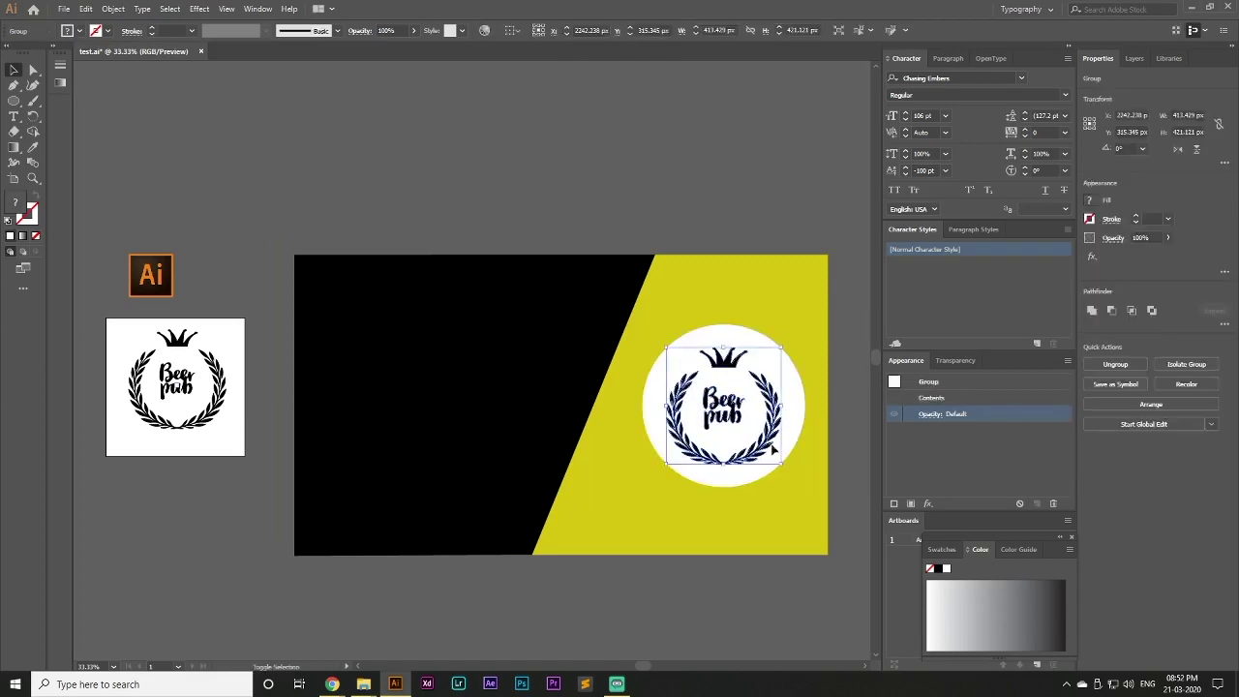
pyautogui.moveTo(782, 464); pyautogui.dragTo(797, 475)
pyautogui.keyDown('shift'); pyautogui.click(737, 336); pyautogui.keyUp('shift')
pyautogui.click(551, 30)
pyautogui.click(606, 30)
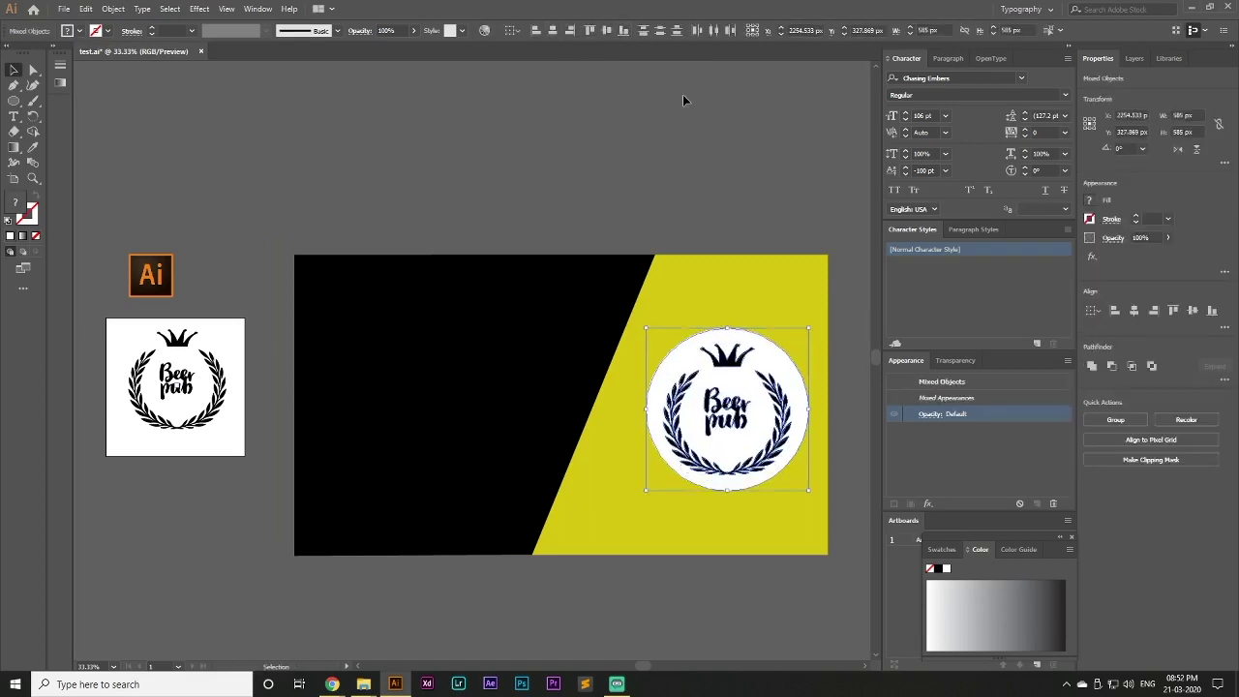
# - Scale the logo up further until it almost fills the white circle, and centre both objects again
pyautogui.click(676, 329)
pyautogui.click(775, 445)
pyautogui.moveTo(791, 475); pyautogui.dragTo(797, 481)
pyautogui.moveTo(663, 343); pyautogui.dragTo(656, 336)
pyautogui.click(650, 397)
pyautogui.keyDown('shift'); pyautogui.click(668, 406); pyautogui.keyUp('shift')
pyautogui.click(552, 30)
pyautogui.click(606, 30)
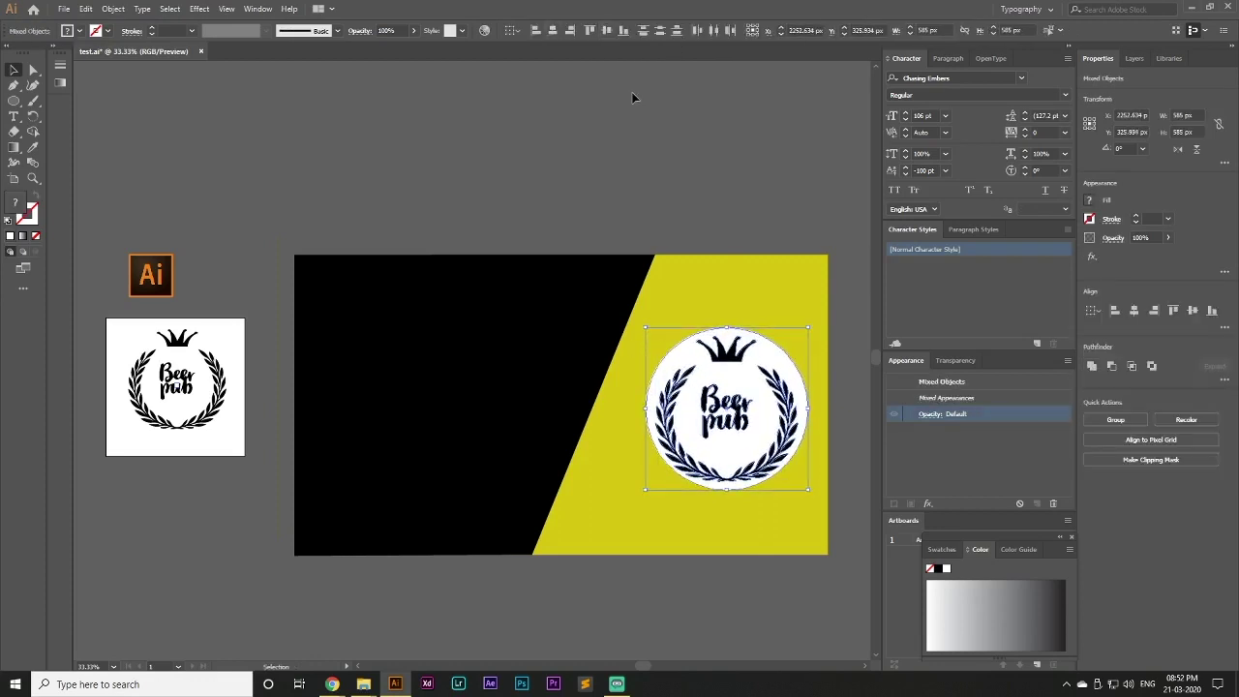
# - Group the logo with the white circle
pyautogui.click(766, 189)
pyautogui.click(751, 344)
pyautogui.keyDown('shift'); pyautogui.click(732, 356); pyautogui.keyUp('shift')
pyautogui.rightClick(732, 356)
pyautogui.click(784, 436)
# - Group the logo badge together with the background shapes and deselect everything
pyautogui.click(632, 192)
pyautogui.moveTo(632, 192); pyautogui.dragTo(770, 445)
pyautogui.rightClick(752, 403)
pyautogui.click(788, 494)
pyautogui.rightClick(738, 419)
pyautogui.click(772, 498)
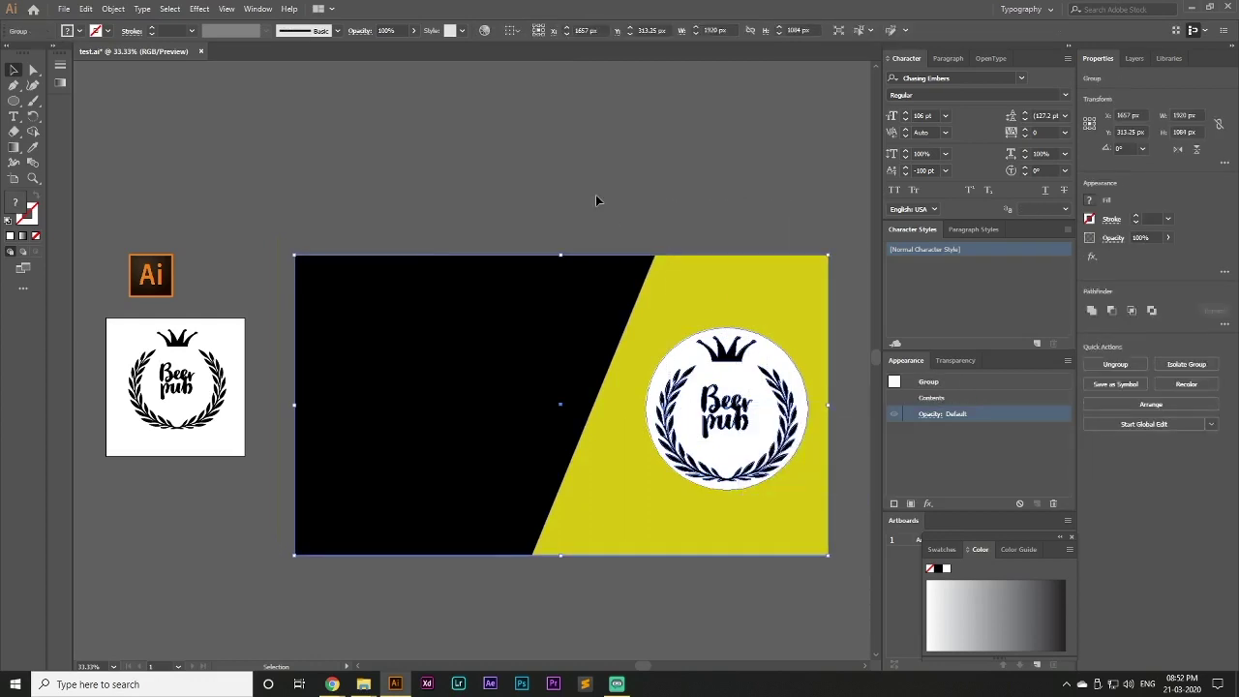
pyautogui.click(495, 229)
# - Create an 18 pt text area about 1024 by 216 px in the upper part of the black shape
pyautogui.press('t')
pyautogui.click(944, 115)
pyautogui.click(962, 261)
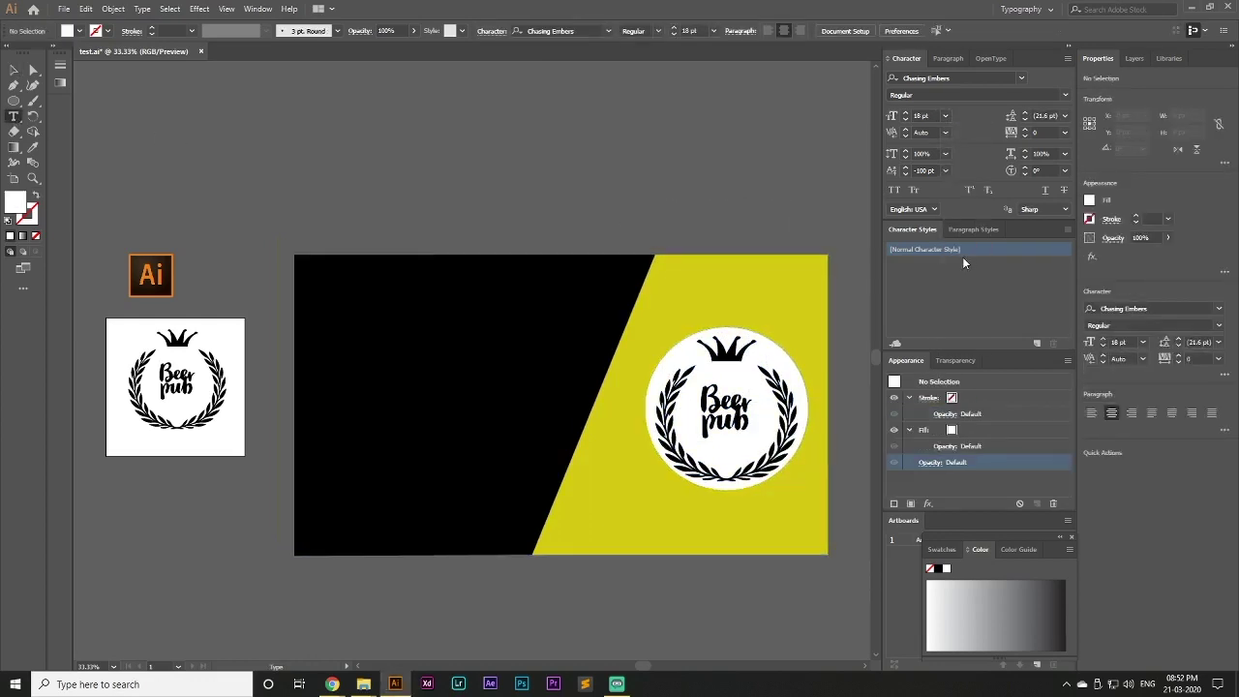
pyautogui.moveTo(309, 313); pyautogui.dragTo(594, 373)
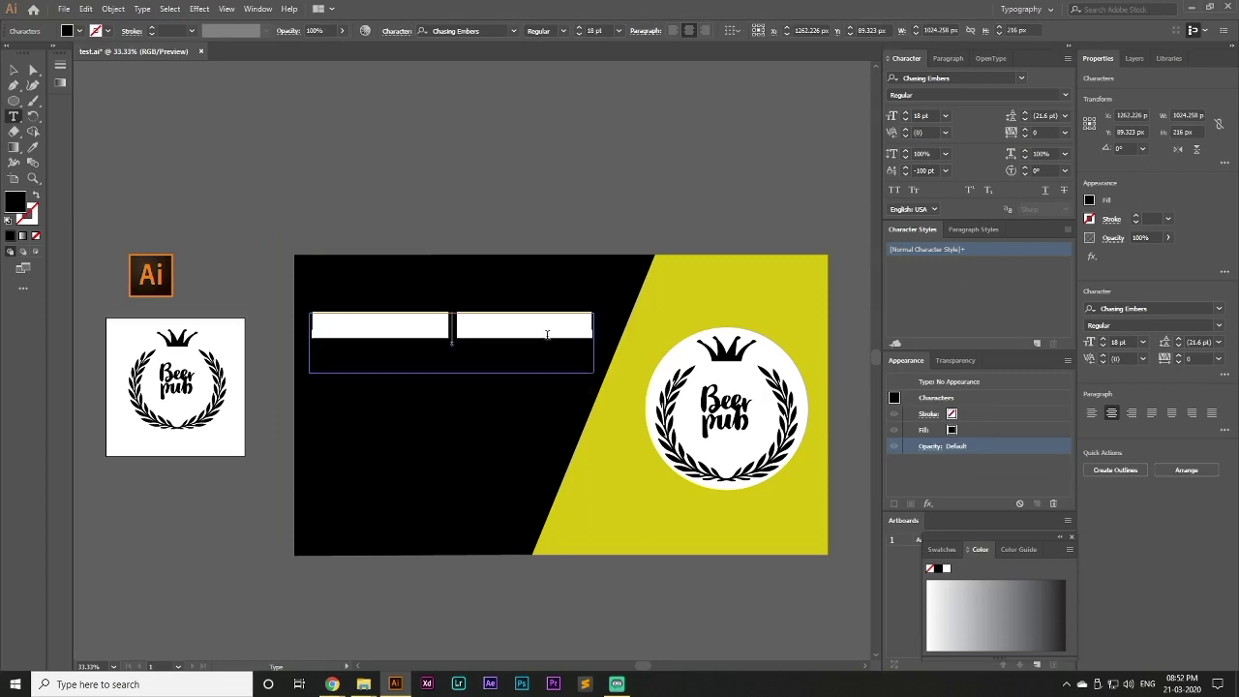
# - Set the text colour to white (FFFFFF)
pyautogui.doubleClick(15, 201)
pyautogui.click(350, 143)
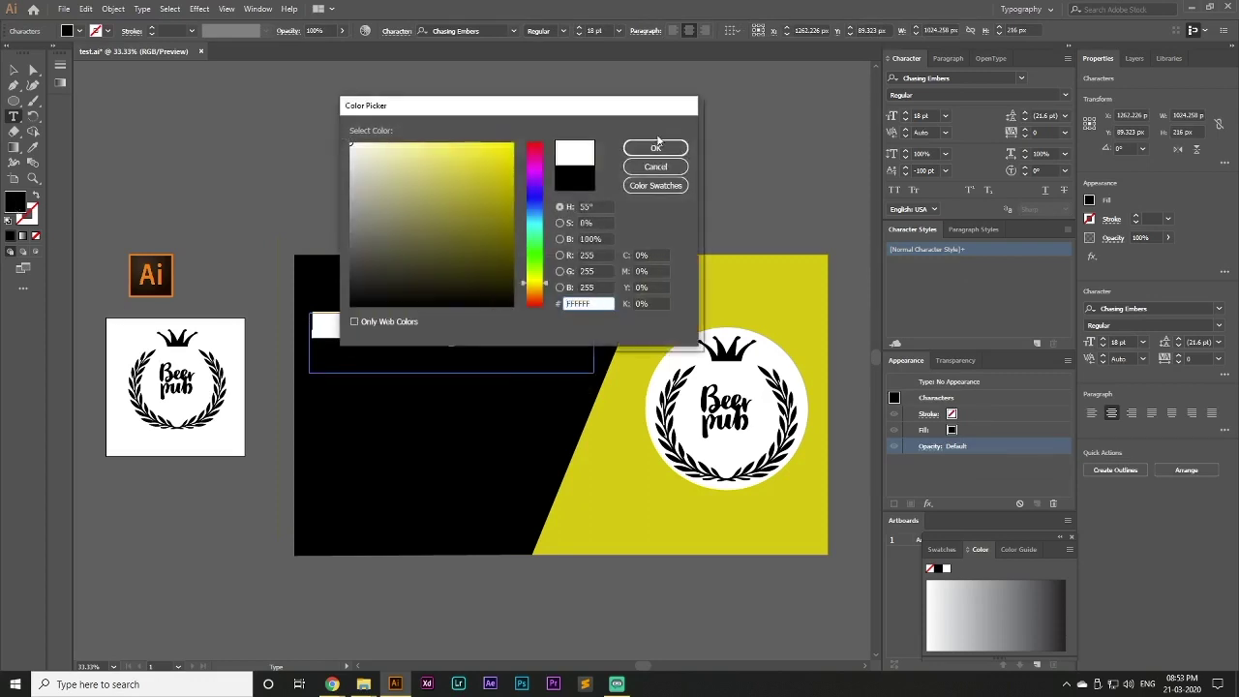
pyautogui.click(655, 145)
# - Set the heading's font size to 100 pt
pyautogui.click(945, 115)
pyautogui.click(963, 345)
pyautogui.keyDown('shift'); pyautogui.click(904, 113); pyautogui.keyUp('shift')
pyautogui.keyDown('shift'); pyautogui.click(904, 112); pyautogui.keyUp('shift')
pyautogui.keyDown('shift'); pyautogui.click(904, 112); pyautogui.keyUp('shift')
# - Enter "how to make thumbnail in illustrator" as the heading text
pyautogui.click(491, 347)
pyautogui.write('how to ma')
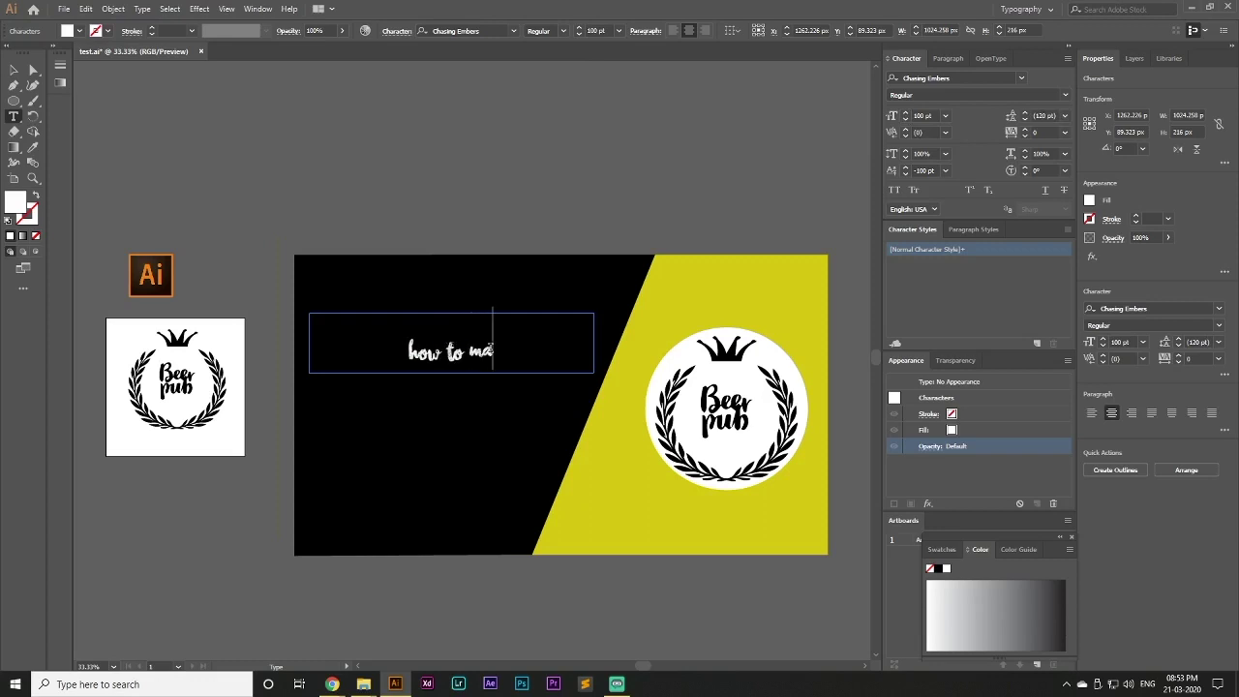
pyautogui.write('ke thumbnail in ill')
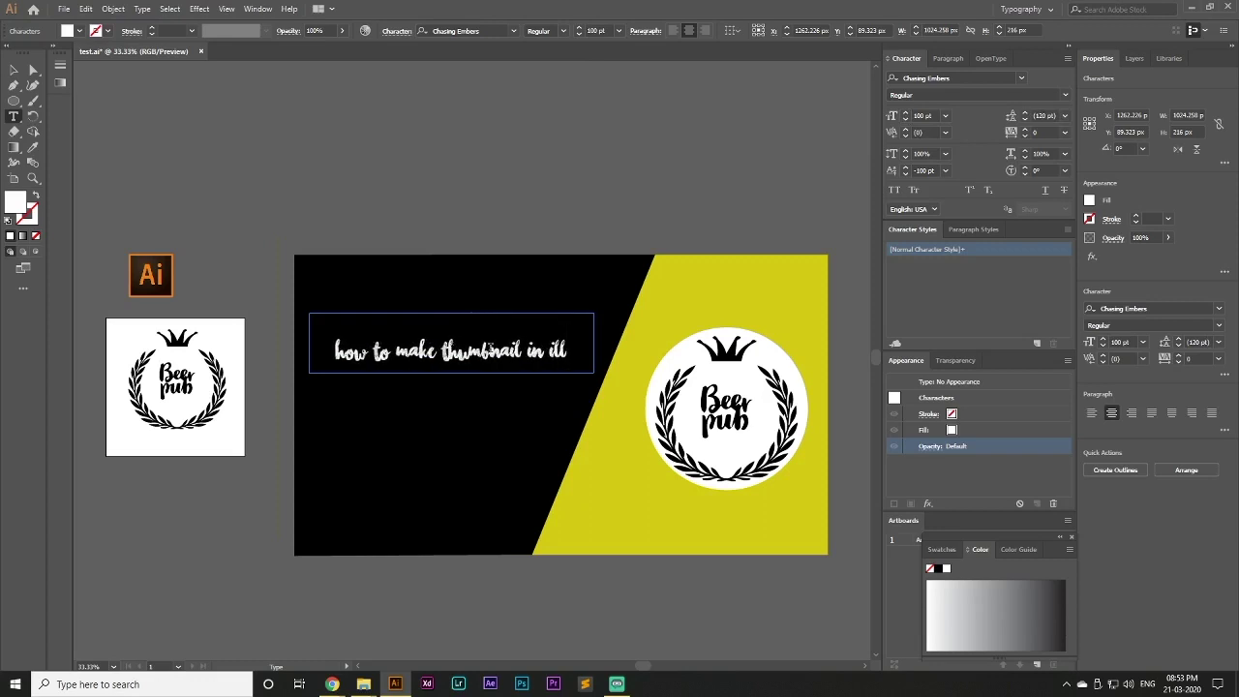
pyautogui.write('ustrator')
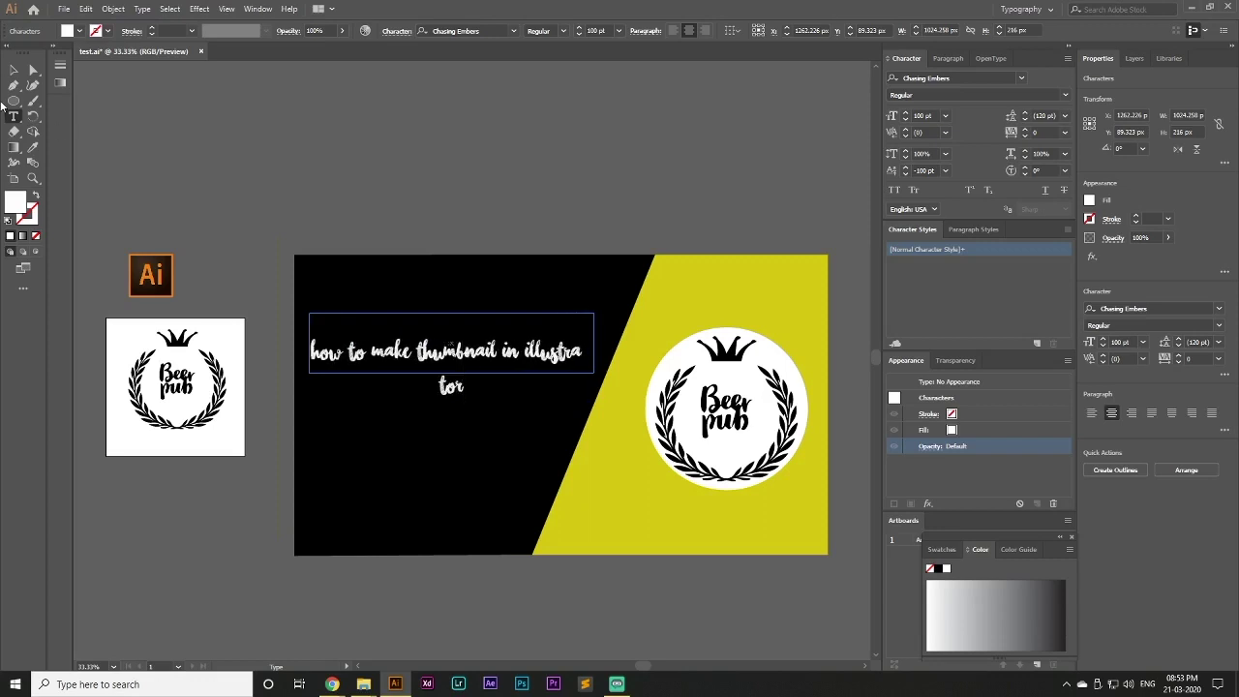
# - Enlarge the heading's text area to about 1238 by 244 px and set its font size to 104 pt
pyautogui.press('Escape')
pyautogui.moveTo(594, 372); pyautogui.dragTo(636, 369)
pyautogui.click(905, 113)
pyautogui.moveTo(568, 348)
pyautogui.mouseDown()
pyautogui.moveTo(567, 326)
pyautogui.moveTo(550, 345)
pyautogui.mouseUp()
pyautogui.click(585, 221)
pyautogui.click(567, 289)
pyautogui.click(905, 119)
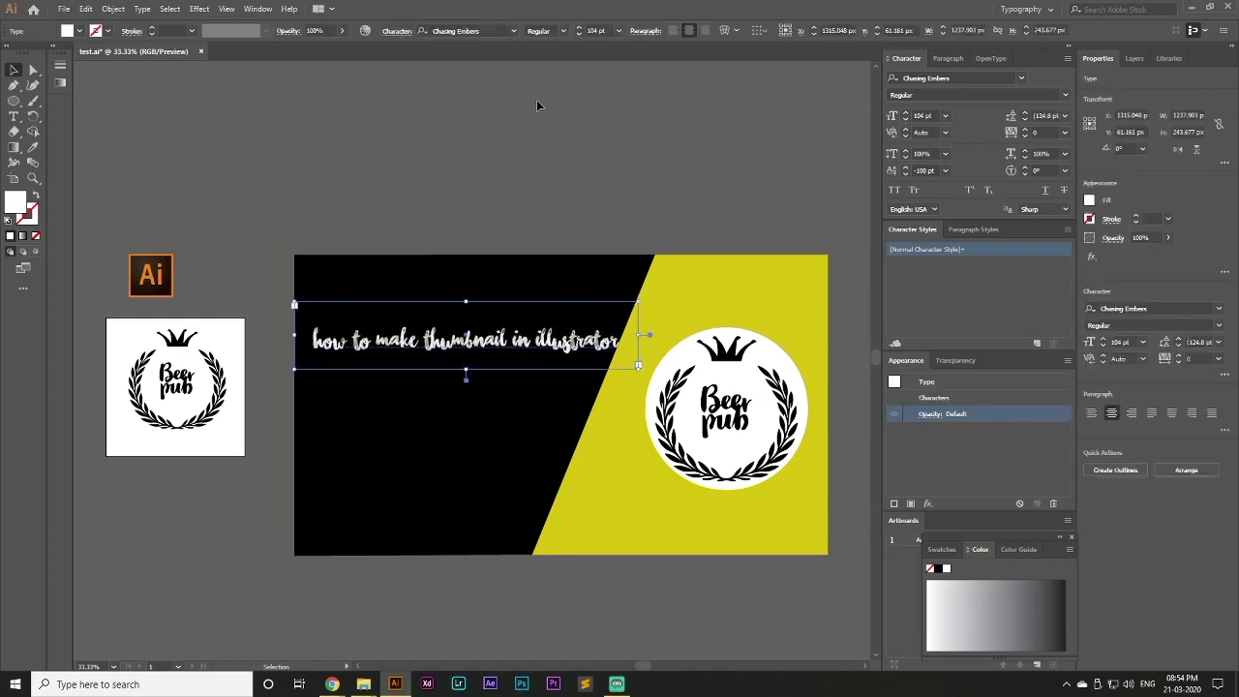
# - Left-align the heading at 106 pt and narrow its text area to about 1131 by 242 px
pyautogui.hotkey('ctrl', 'shift', 'l')
pyautogui.moveTo(637, 333); pyautogui.dragTo(606, 334)
pyautogui.click(905, 113)
pyautogui.click(905, 114)
pyautogui.click(358, 108)
pyautogui.moveTo(387, 340); pyautogui.dragTo(396, 340)
pyautogui.moveTo(614, 369); pyautogui.dragTo(616, 369)
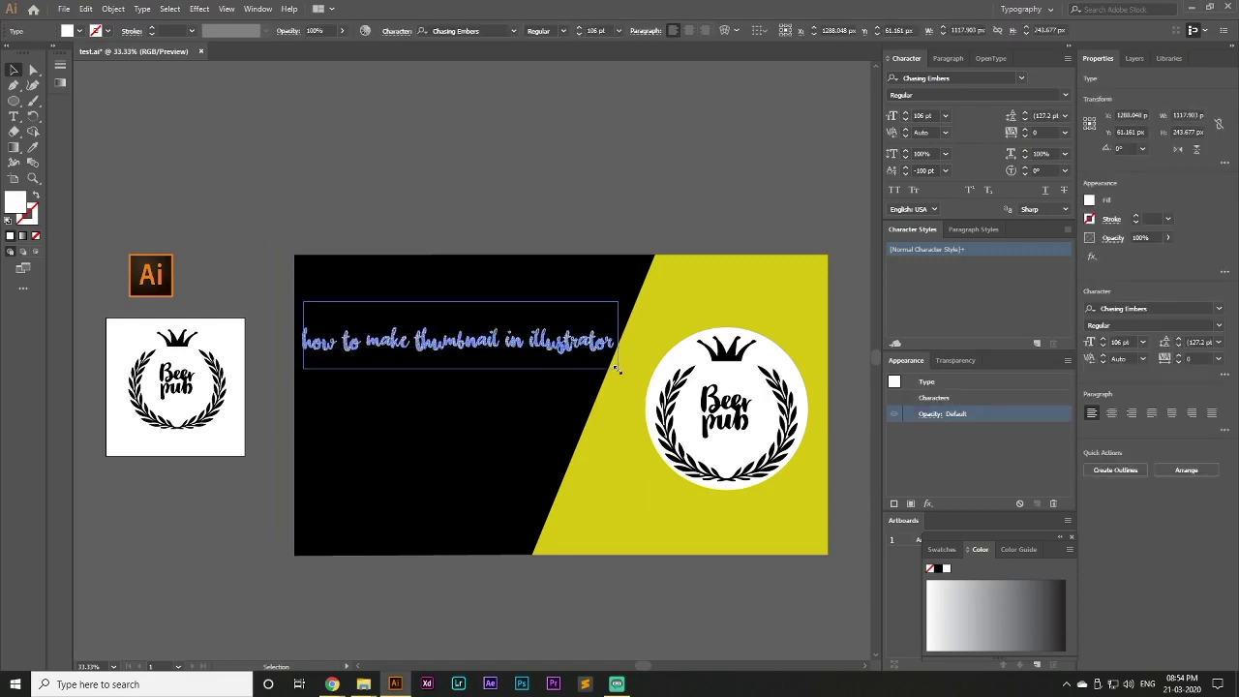
pyautogui.click(623, 188)
pyautogui.click(470, 340)
pyautogui.click(494, 197)
# - Bring the Ai logo to the front and place it in the black shape's upper-left corner, above the heading
pyautogui.moveTo(151, 277); pyautogui.dragTo(324, 301)
pyautogui.click(326, 299)
pyautogui.hotkey('ctrl', 'z')
pyautogui.rightClick(161, 273)
pyautogui.moveTo(263, 384)
pyautogui.click(323, 381)
pyautogui.moveTo(149, 279); pyautogui.dragTo(330, 297)
pyautogui.click(377, 300)
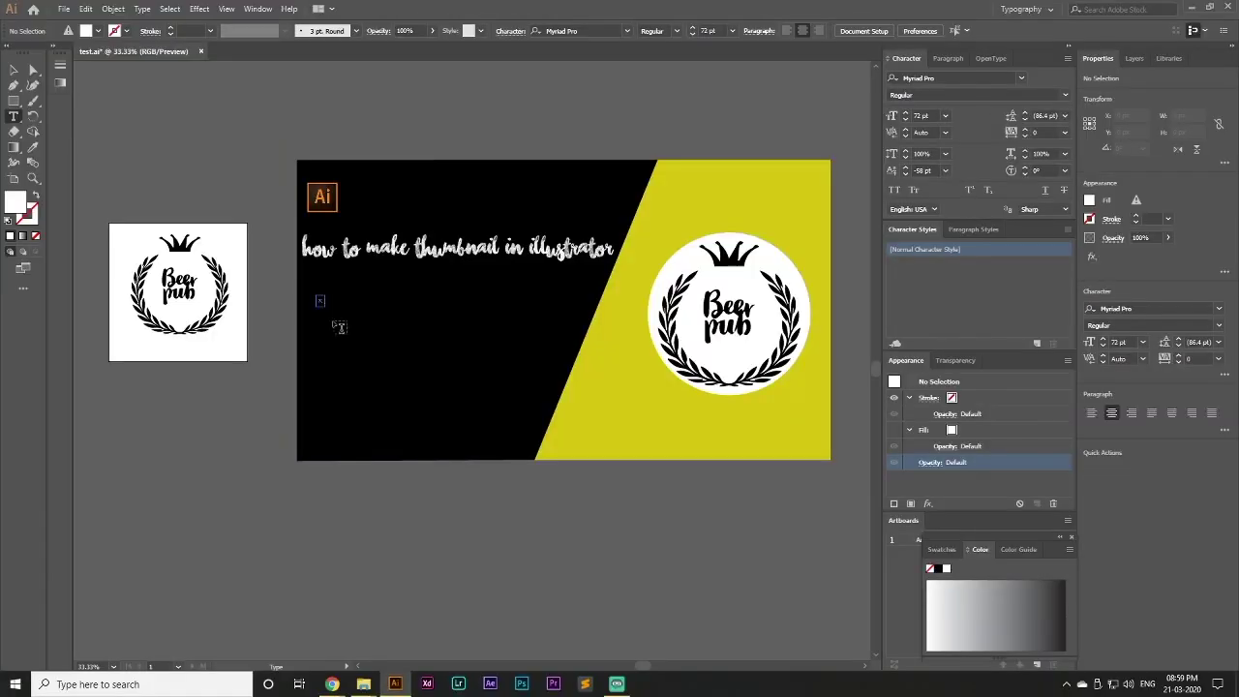
# - Create a 72 pt Myriad Pro text area about 859 by 197 px below the heading and set its text colour to white
pyautogui.moveTo(315, 295); pyautogui.dragTo(556, 350)
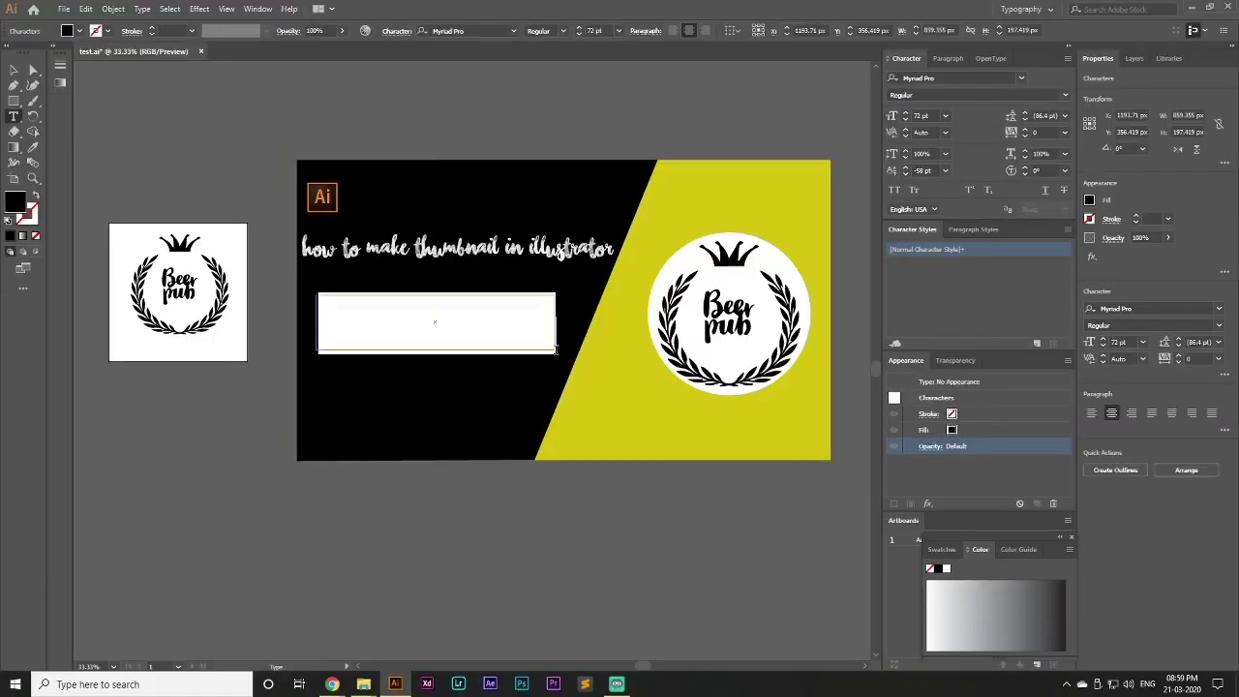
pyautogui.press('BackSpace')
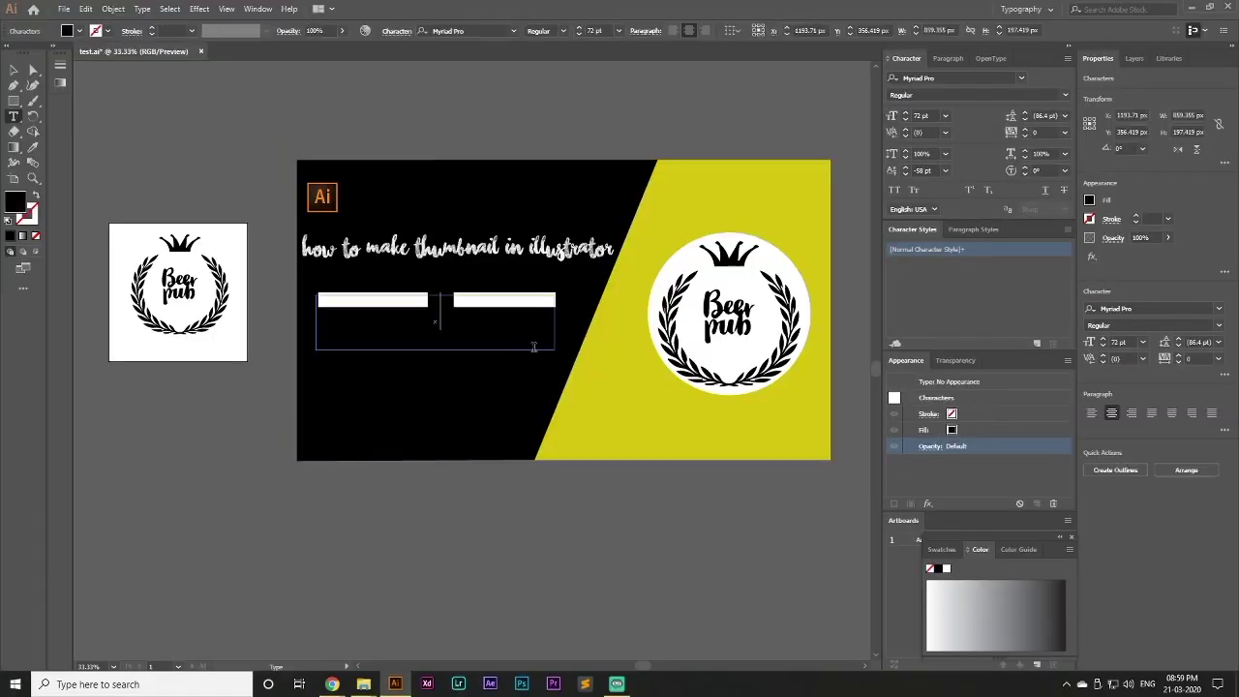
pyautogui.click(79, 32)
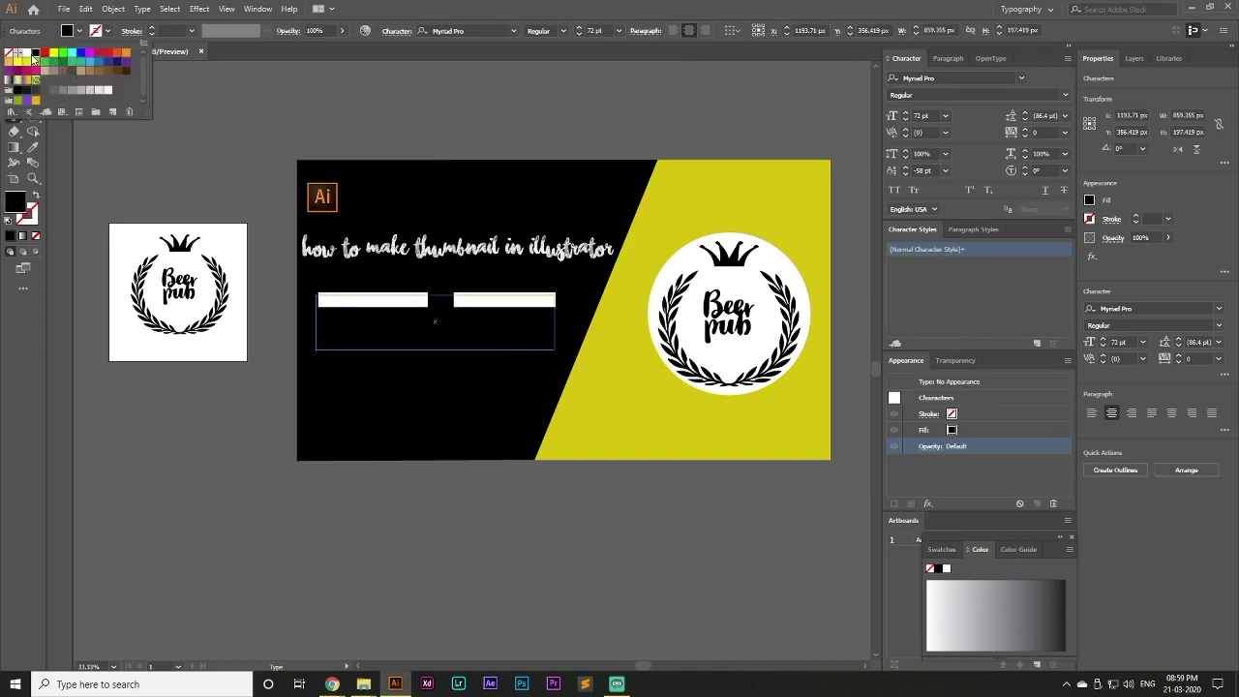
pyautogui.click(23, 55)
pyautogui.click(460, 296)
pyautogui.hotkey('ctrl', 'a')
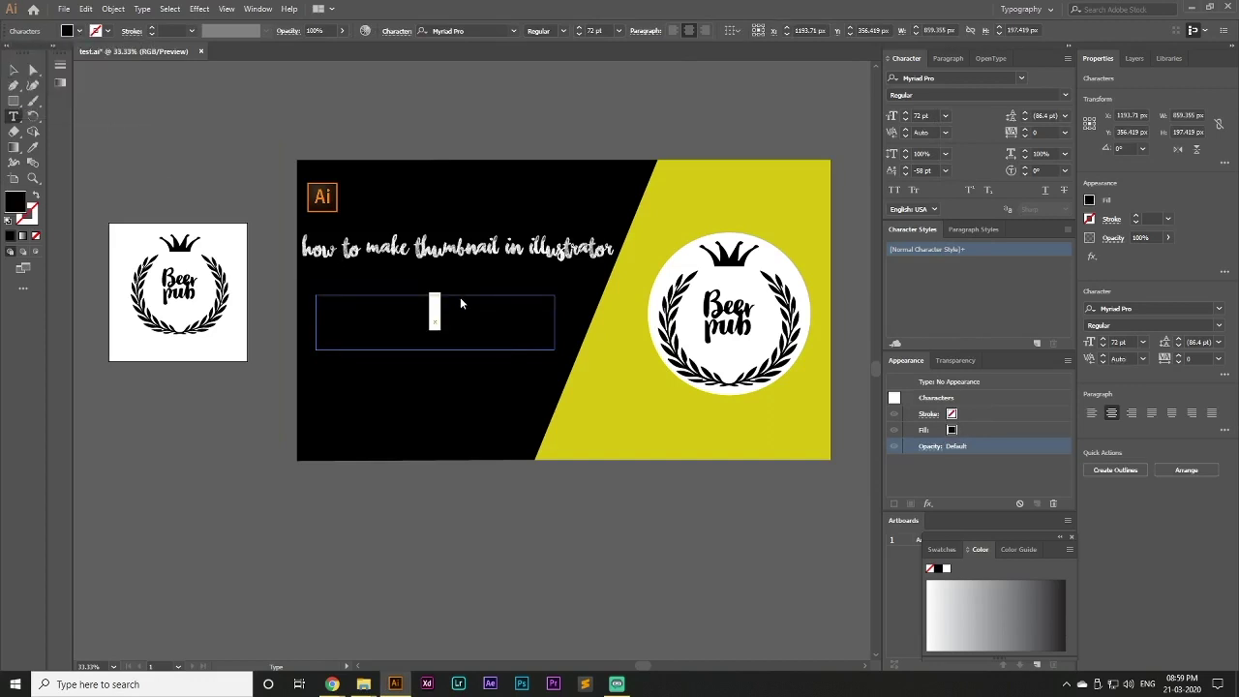
pyautogui.press('ctrl')
pyautogui.click(79, 31)
pyautogui.click(23, 54)
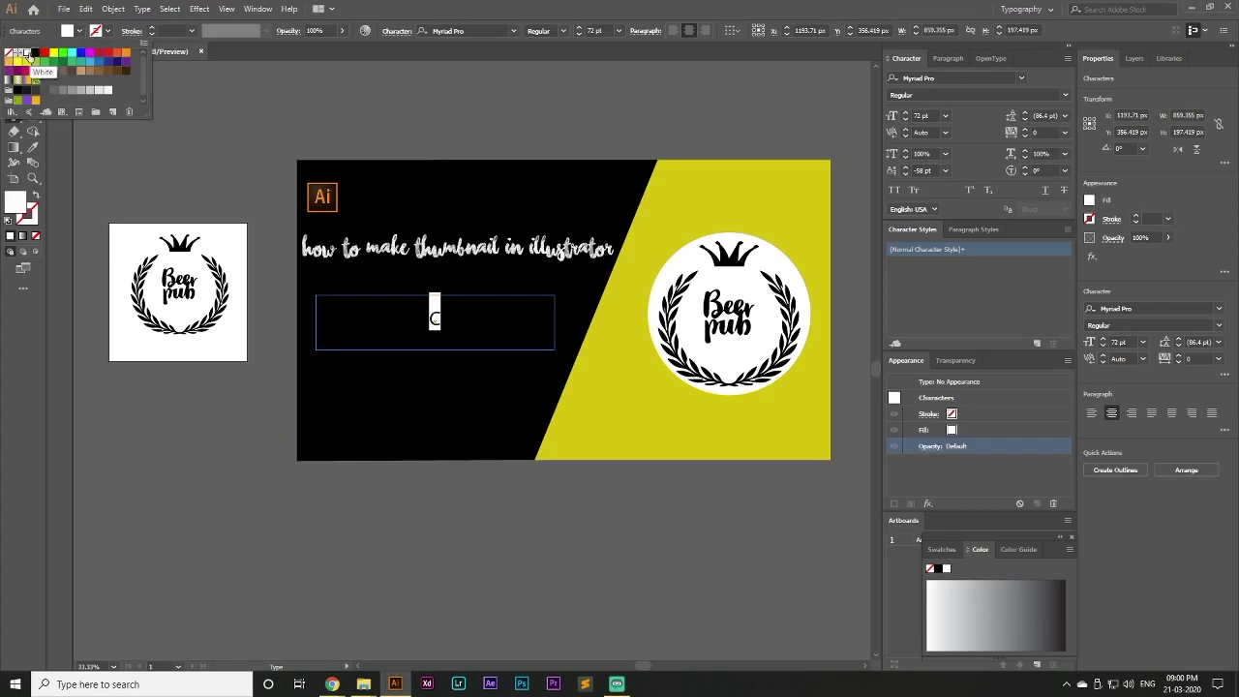
# - Complete the text in the new area so it reads "CreateSky"
pyautogui.click(483, 310)
pyautogui.click(459, 326)
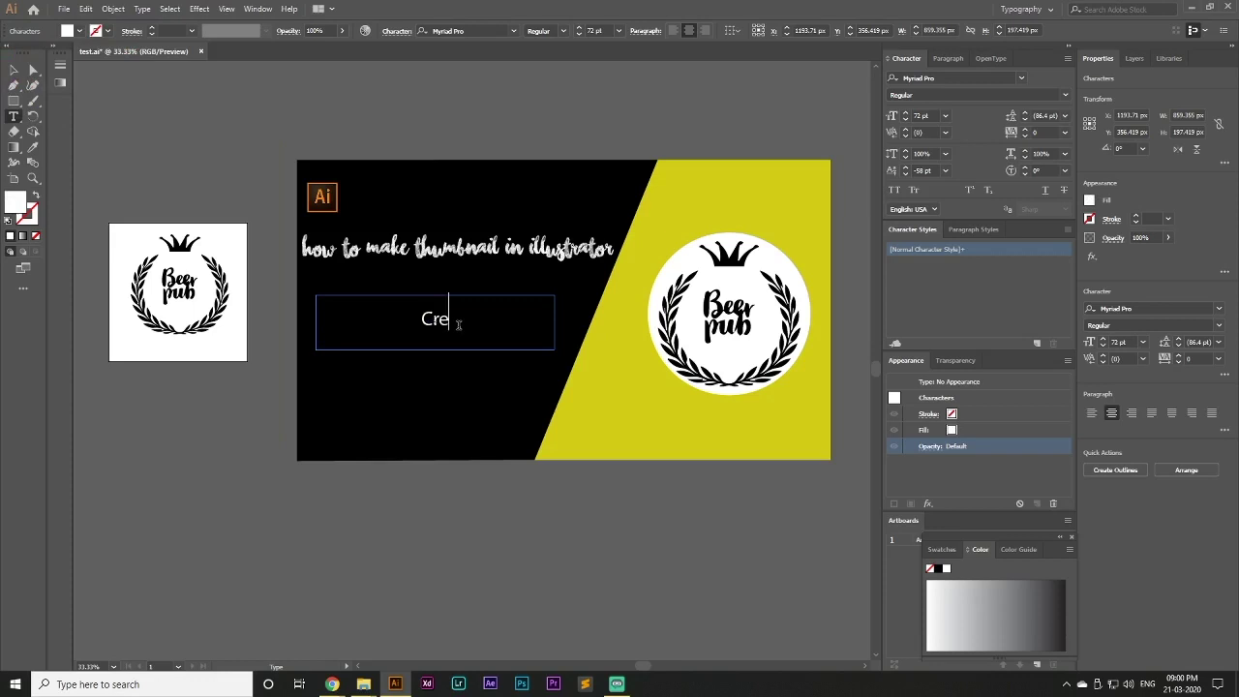
pyautogui.write('reateSky')
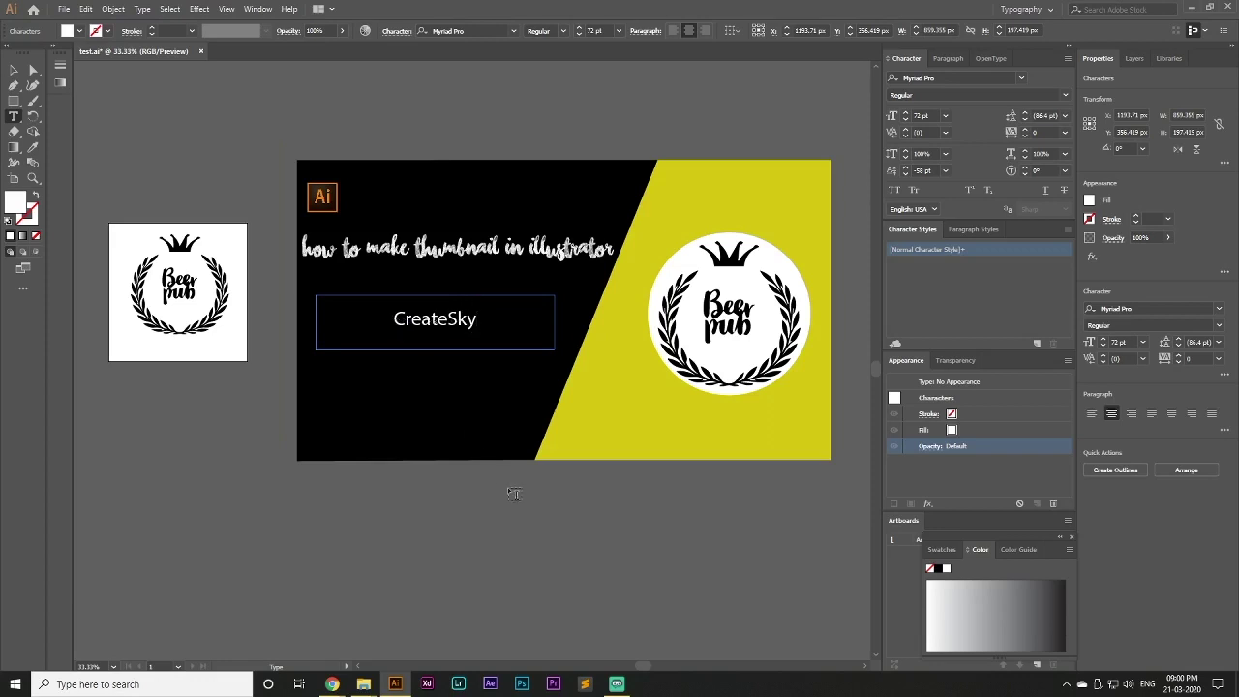
# - Left-align the CreateSky text in a narrower text area placed in the black shape's lower-left corner
pyautogui.click(13, 70)
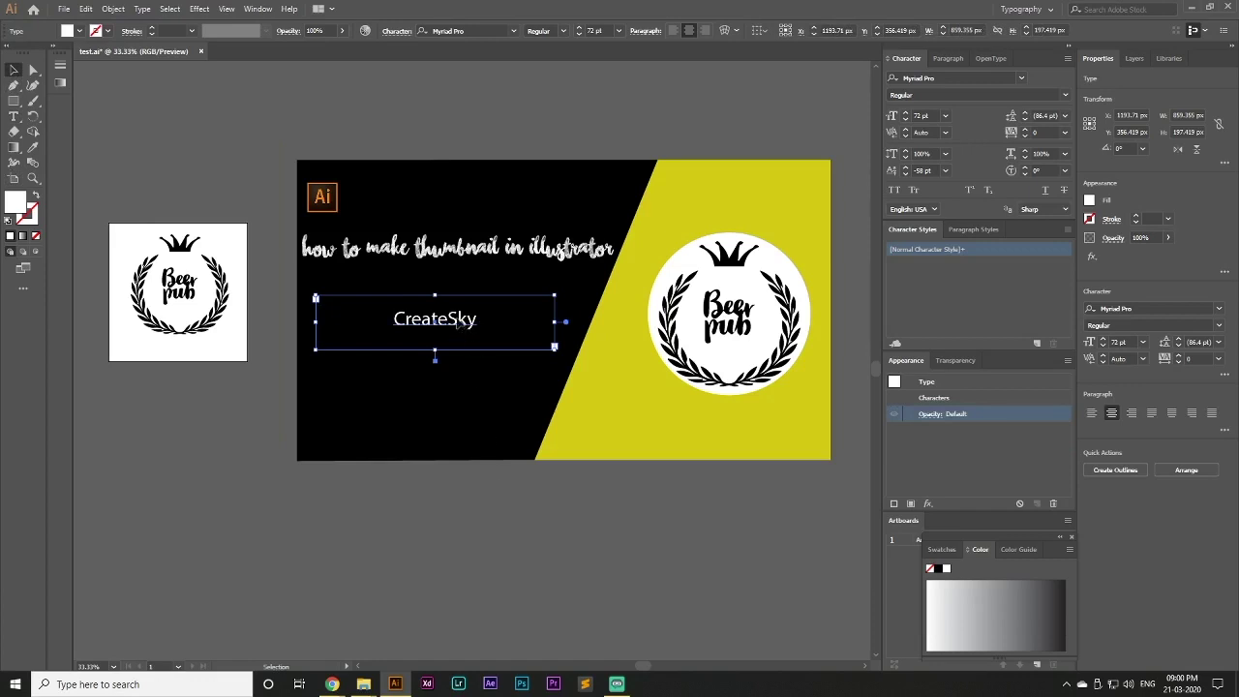
pyautogui.moveTo(462, 321); pyautogui.dragTo(445, 408)
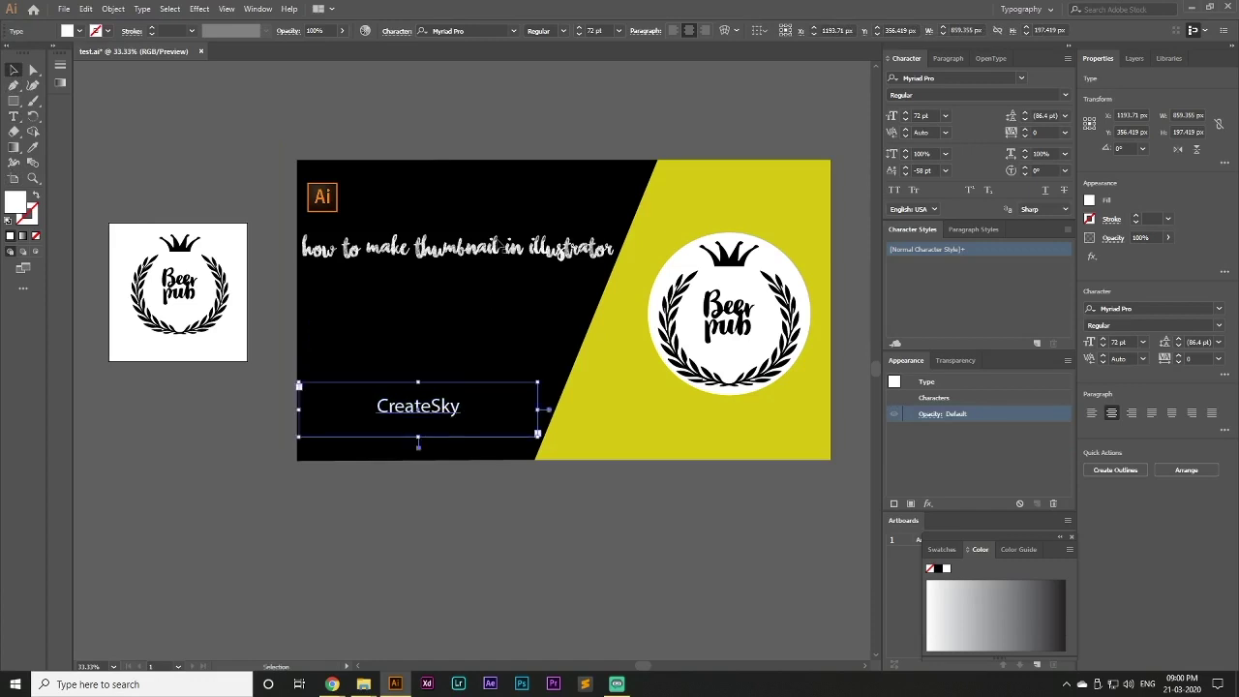
pyautogui.click(674, 33)
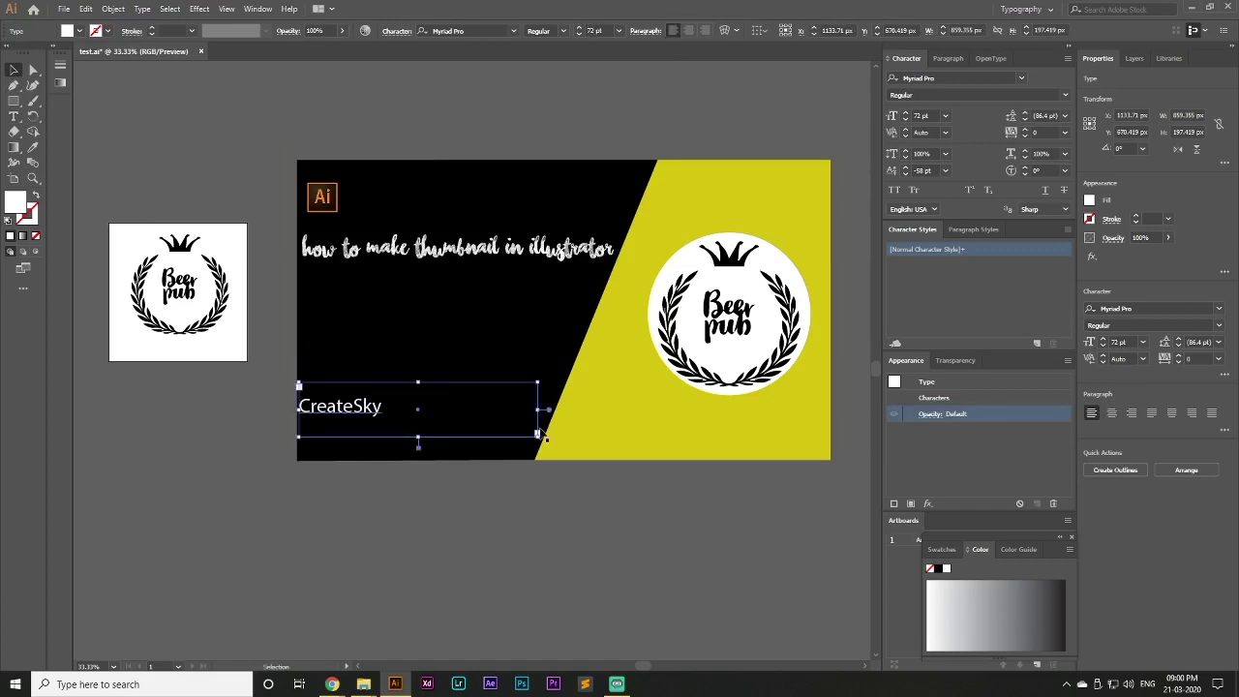
pyautogui.moveTo(538, 435); pyautogui.dragTo(369, 436)
pyautogui.click(429, 512)
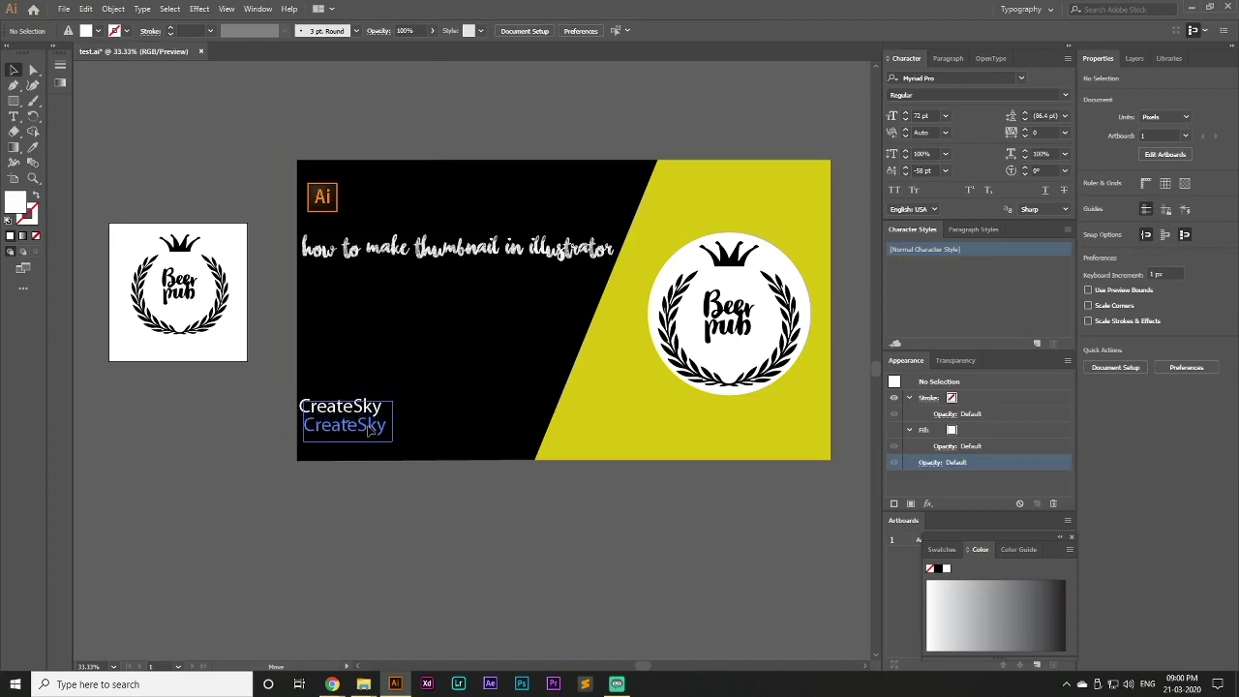
pyautogui.click(478, 567)
# - Move the heading down to just above the thumbnail's mid-height and place the Ai logo directly above the CreateSky text
pyautogui.moveTo(475, 252); pyautogui.dragTo(475, 307)
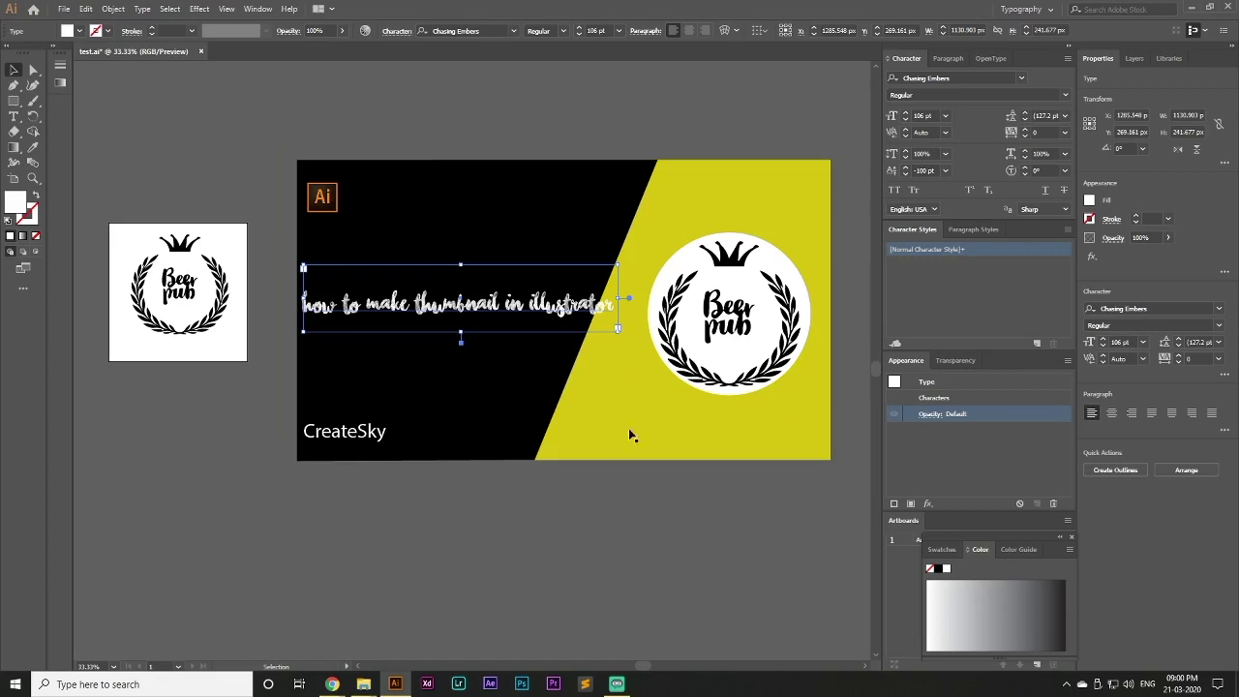
pyautogui.click(617, 564)
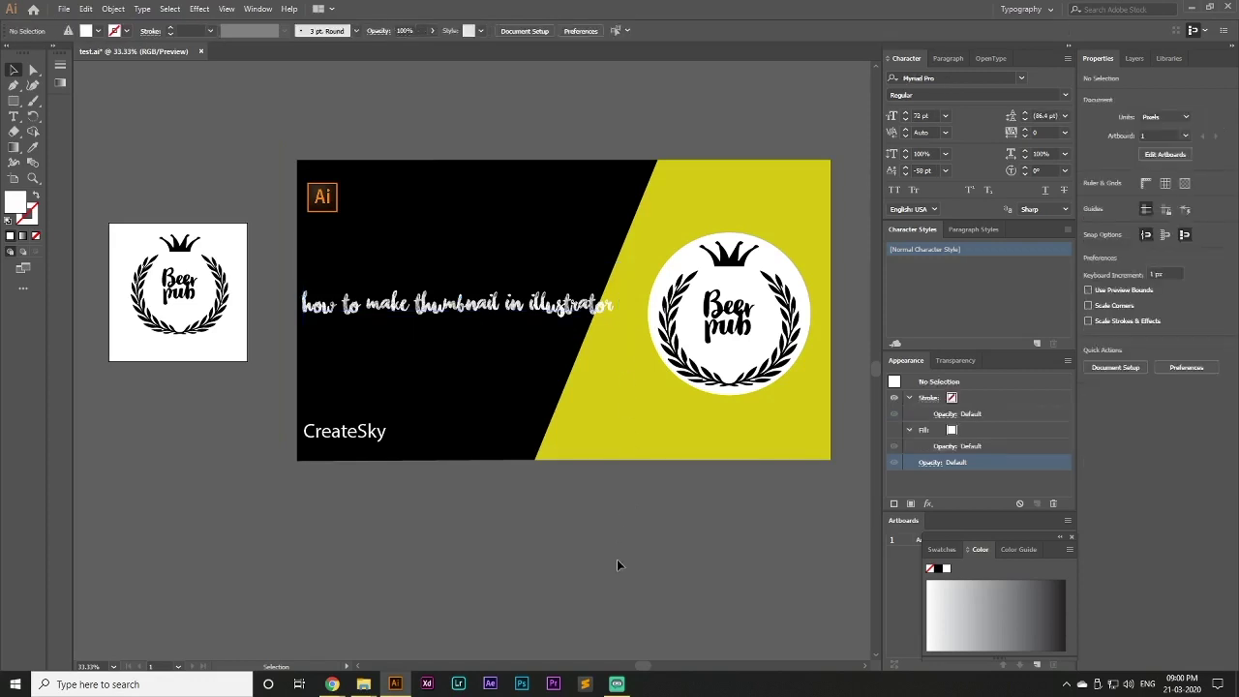
pyautogui.moveTo(327, 203); pyautogui.dragTo(328, 401)
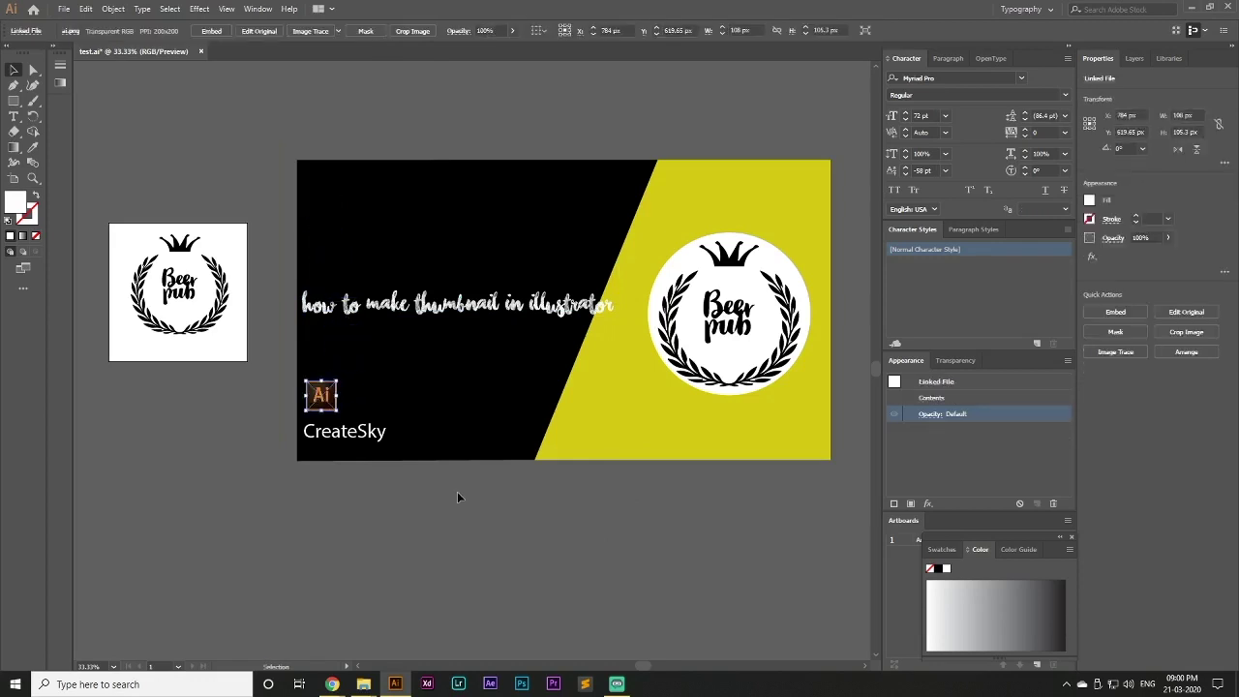
pyautogui.click(380, 507)
pyautogui.moveTo(451, 303); pyautogui.dragTo(451, 290)
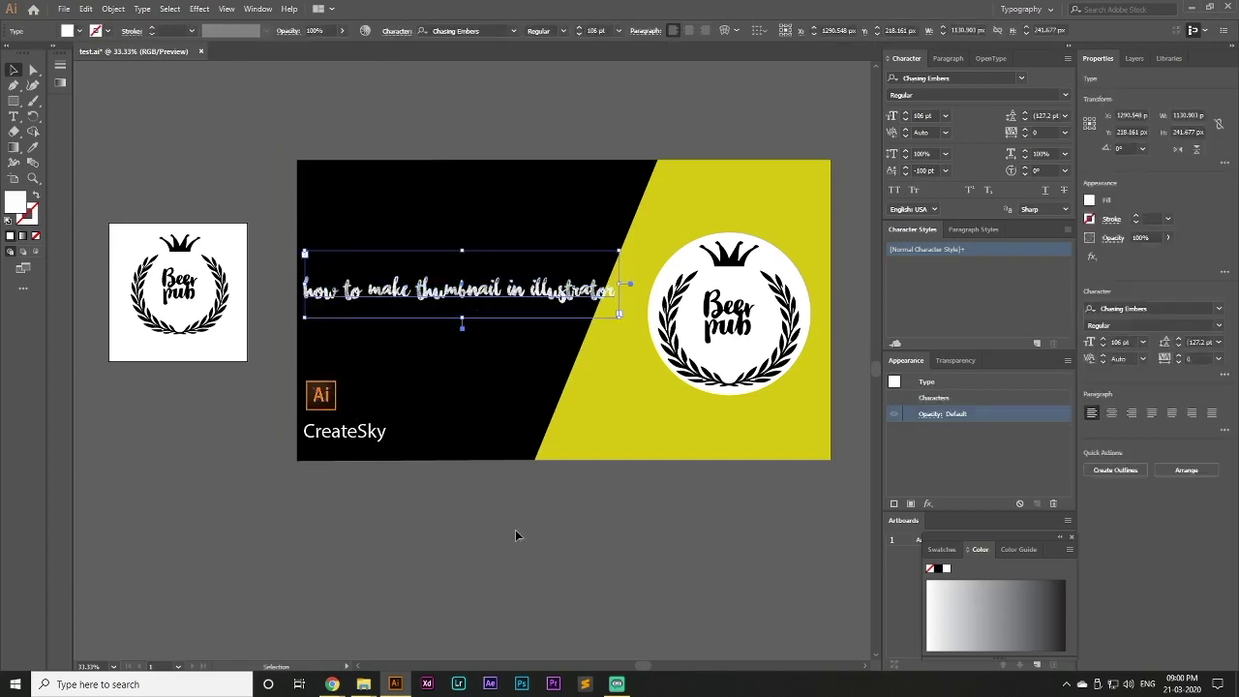
pyautogui.click(516, 535)
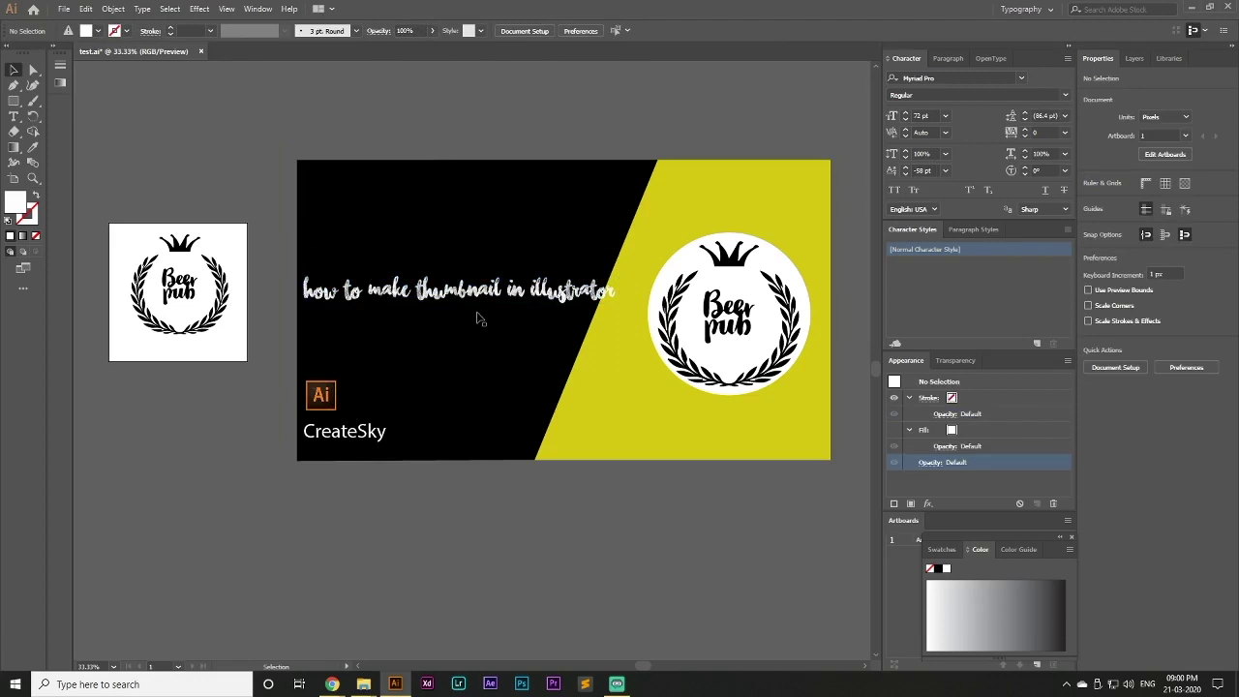
# - Create a 72 pt text area about 739 by 158 px below the heading, containing "adobe illustrator"
pyautogui.click(13, 117)
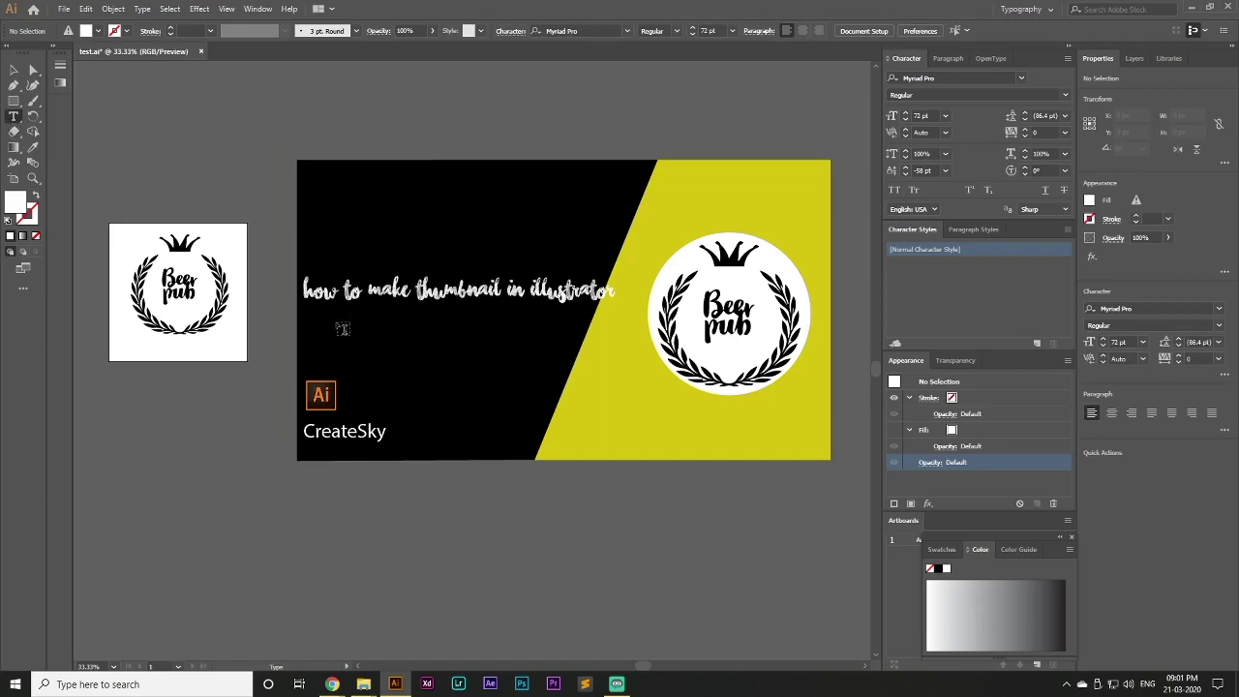
pyautogui.moveTo(337, 324); pyautogui.dragTo(543, 364)
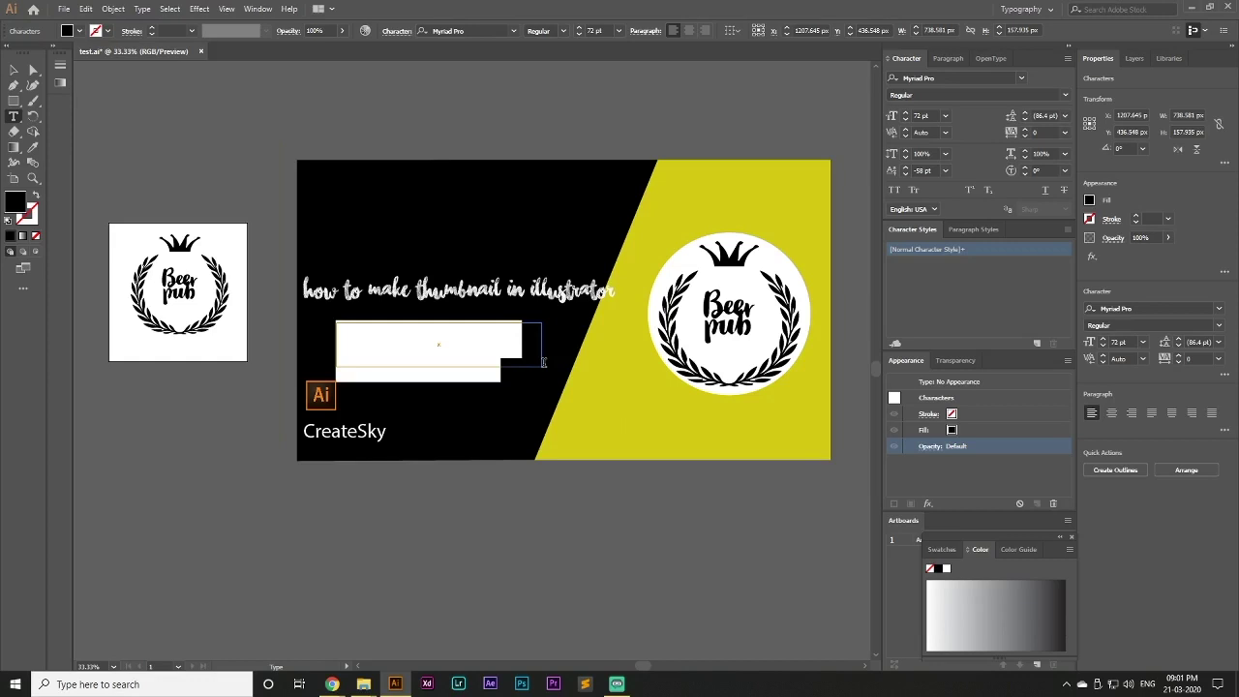
pyautogui.press('BackSpace')
pyautogui.write('adobe')
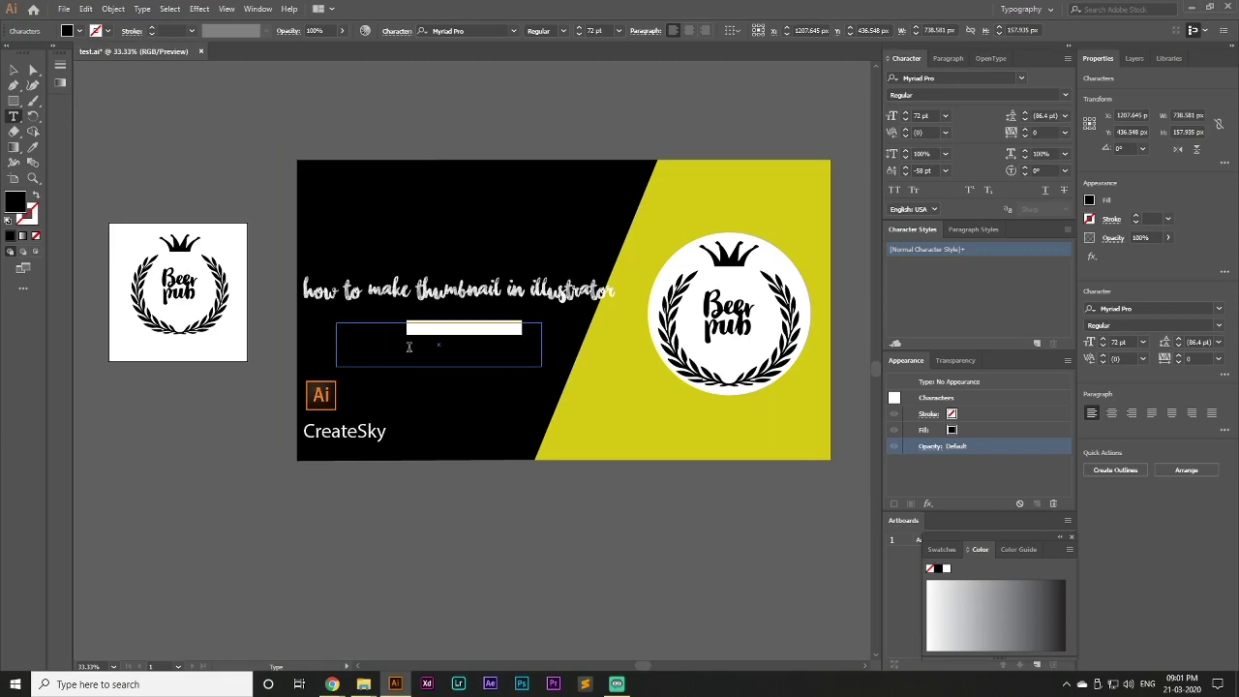
pyautogui.write(' illustrgoe t')
# - Set the colour of the "adobe illustrator" text to white
pyautogui.tripleClick(409, 347)
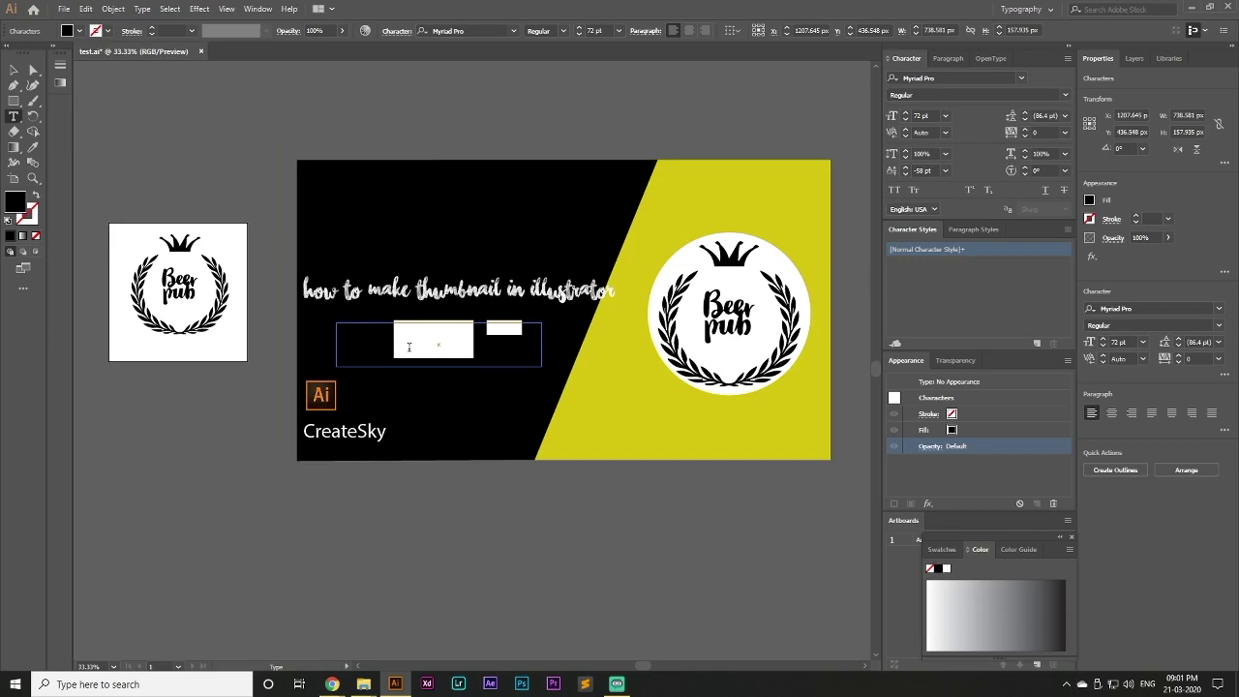
pyautogui.click(79, 31)
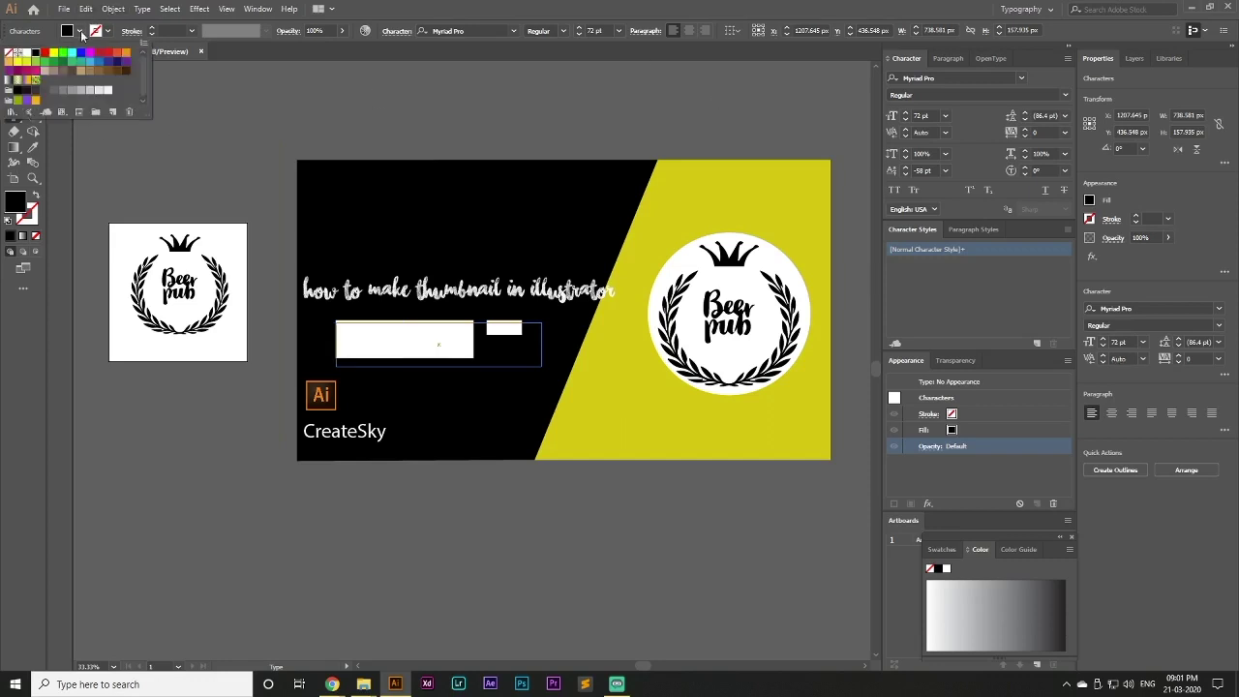
pyautogui.click(23, 55)
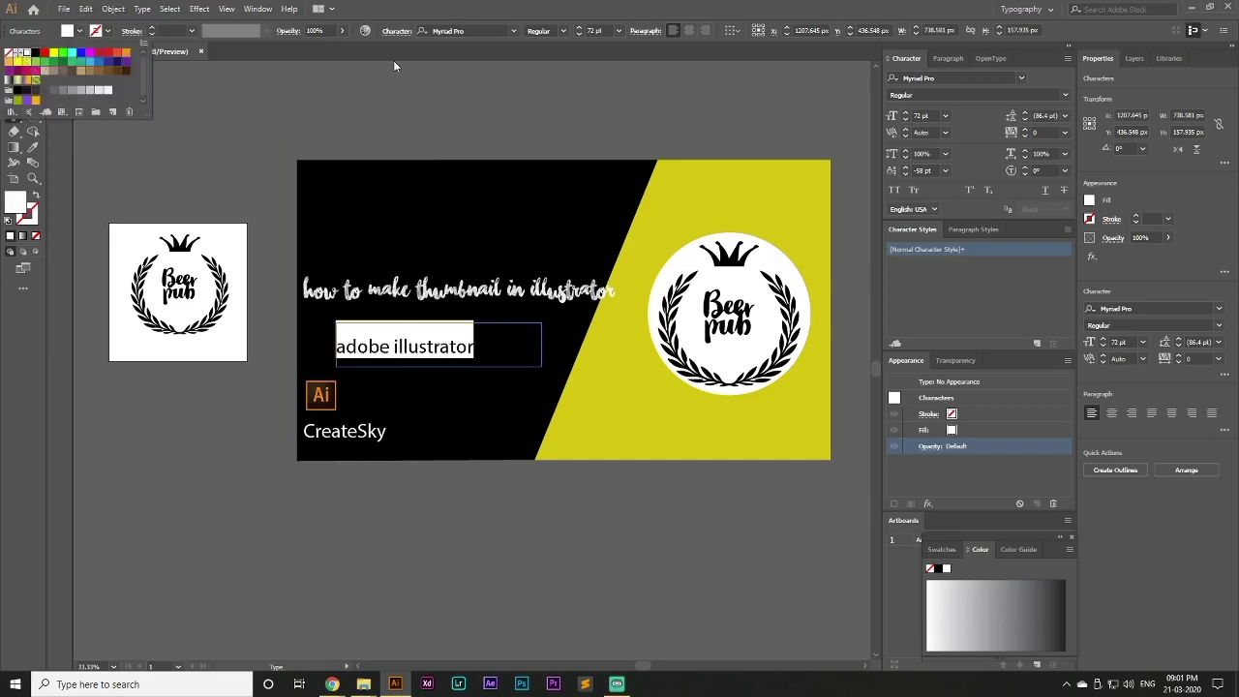
# - Narrow the "adobe illustrator" text area to about 509 by 155 px and set its font size to 55 pt
pyautogui.click(13, 70)
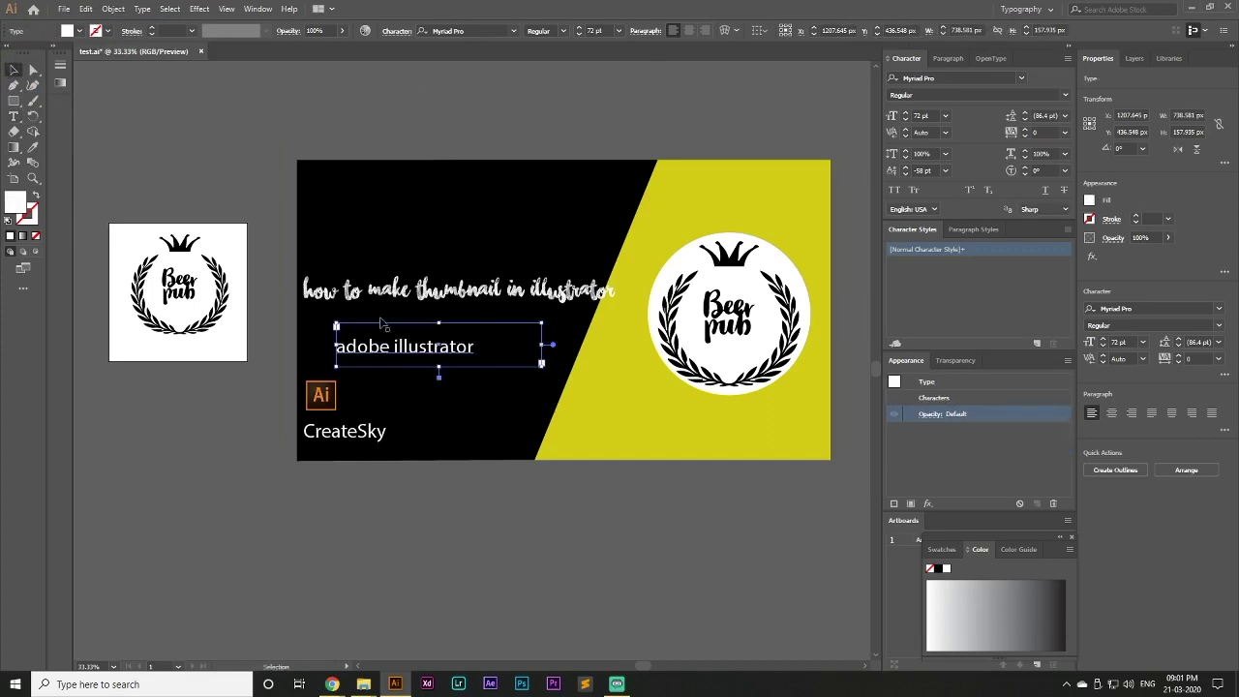
pyautogui.moveTo(540, 364); pyautogui.dragTo(477, 364)
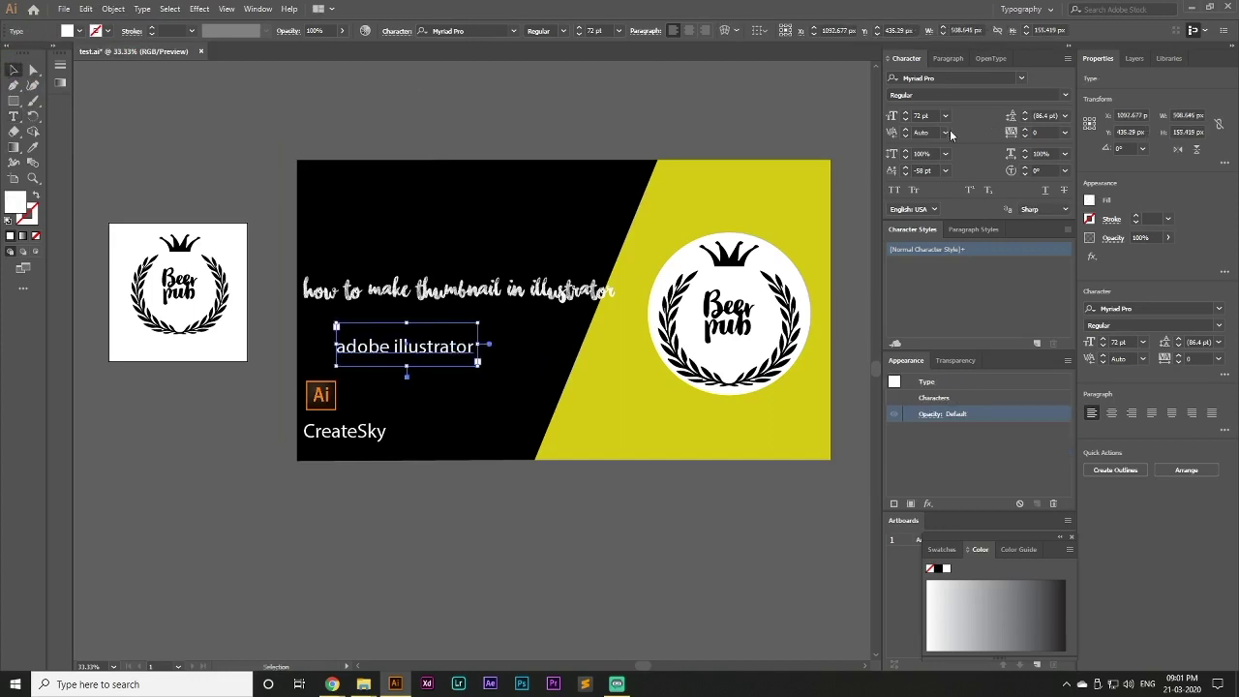
pyautogui.click(905, 120)
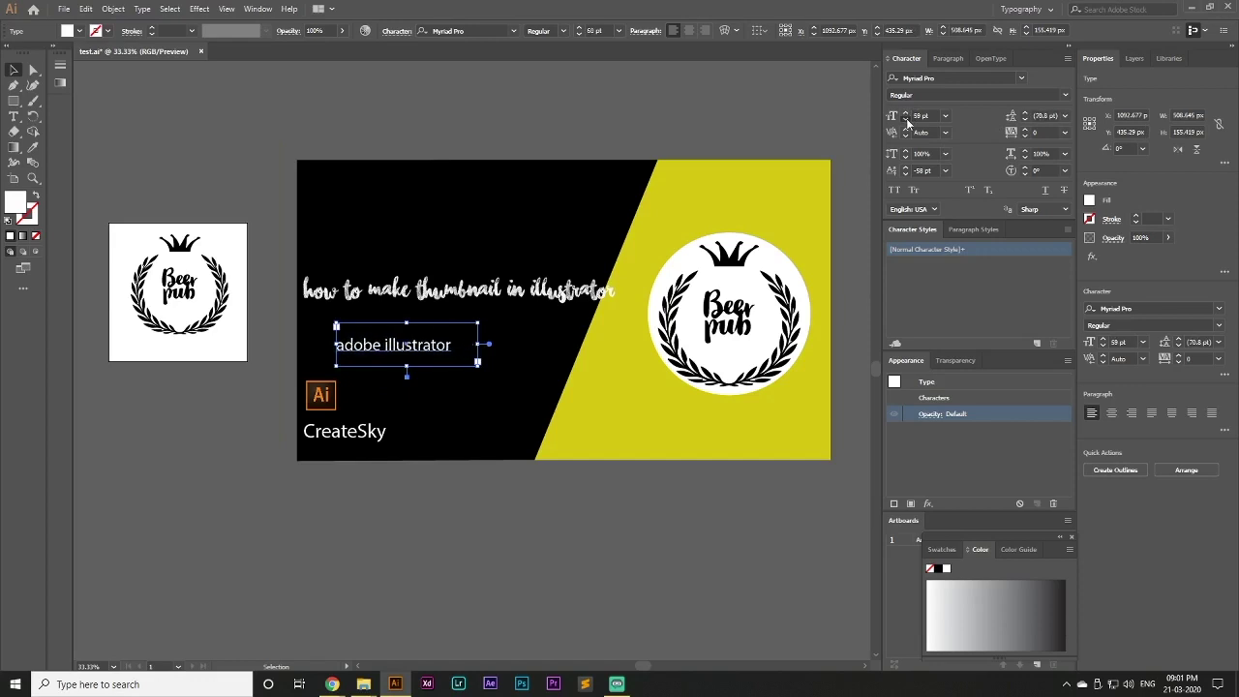
pyautogui.click(249, 83)
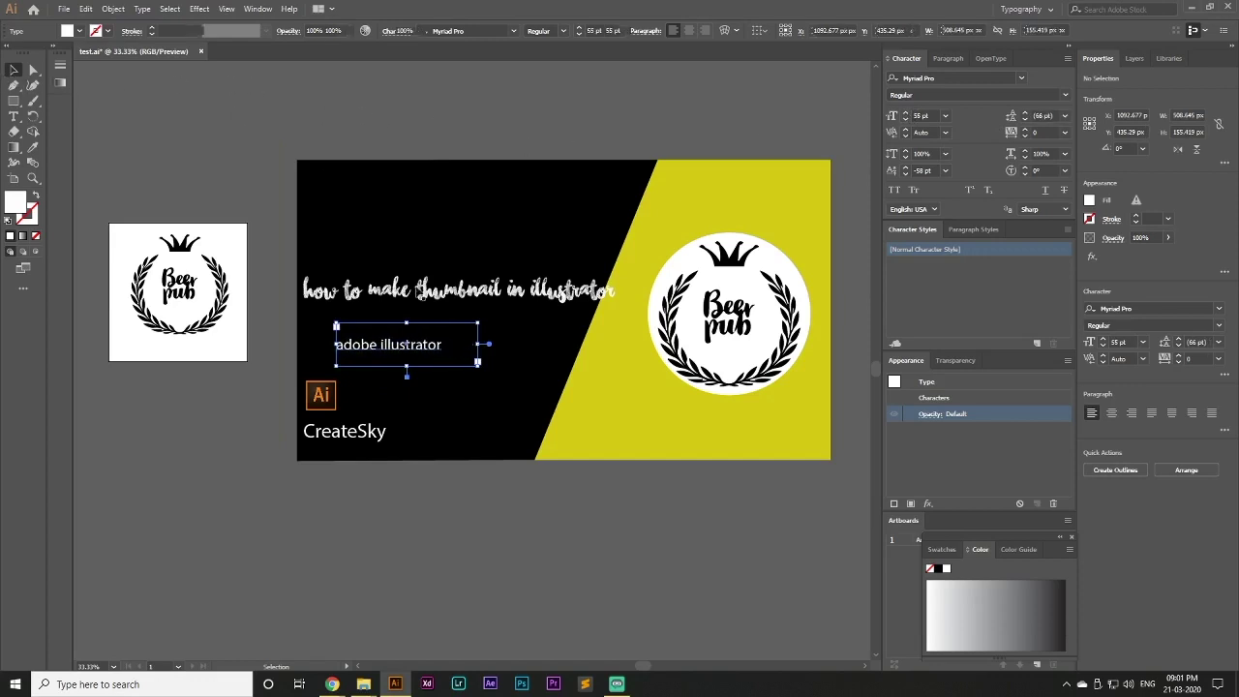
# - Place the "adobe illustrator" text directly to the right of the Ai logo and deselect everything
pyautogui.moveTo(429, 354); pyautogui.dragTo(432, 401)
pyautogui.click(419, 480)
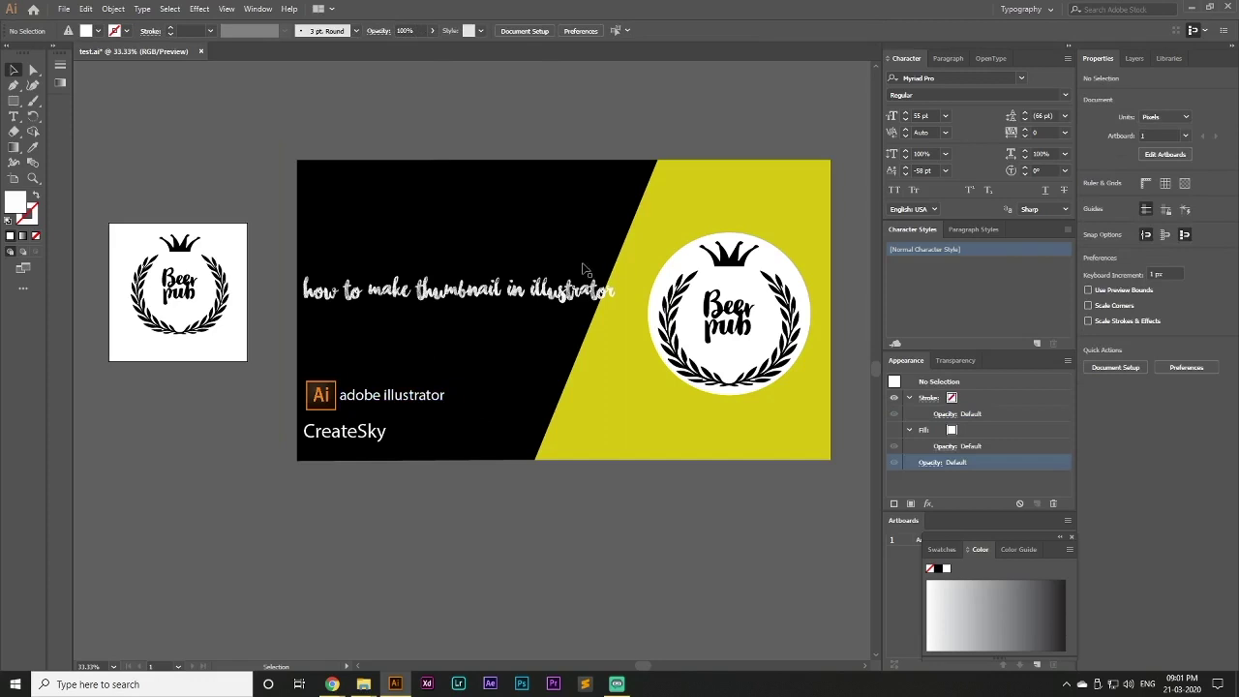
pyautogui.click(587, 294)
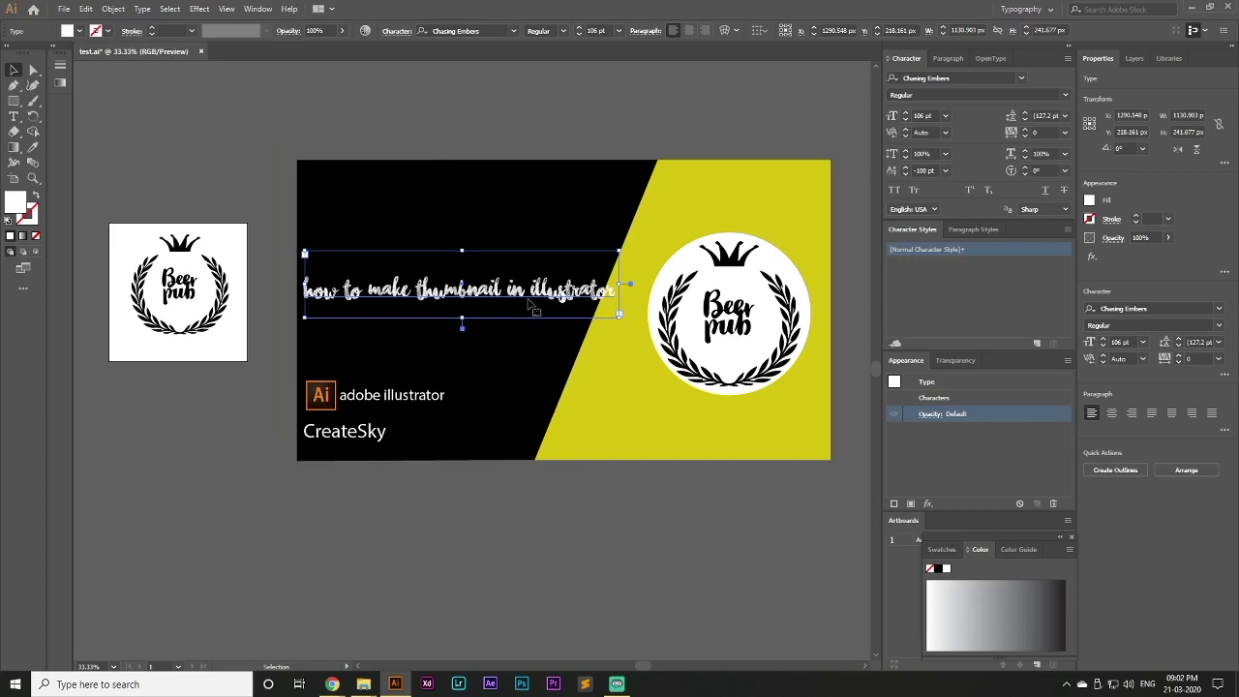
pyautogui.click(527, 534)
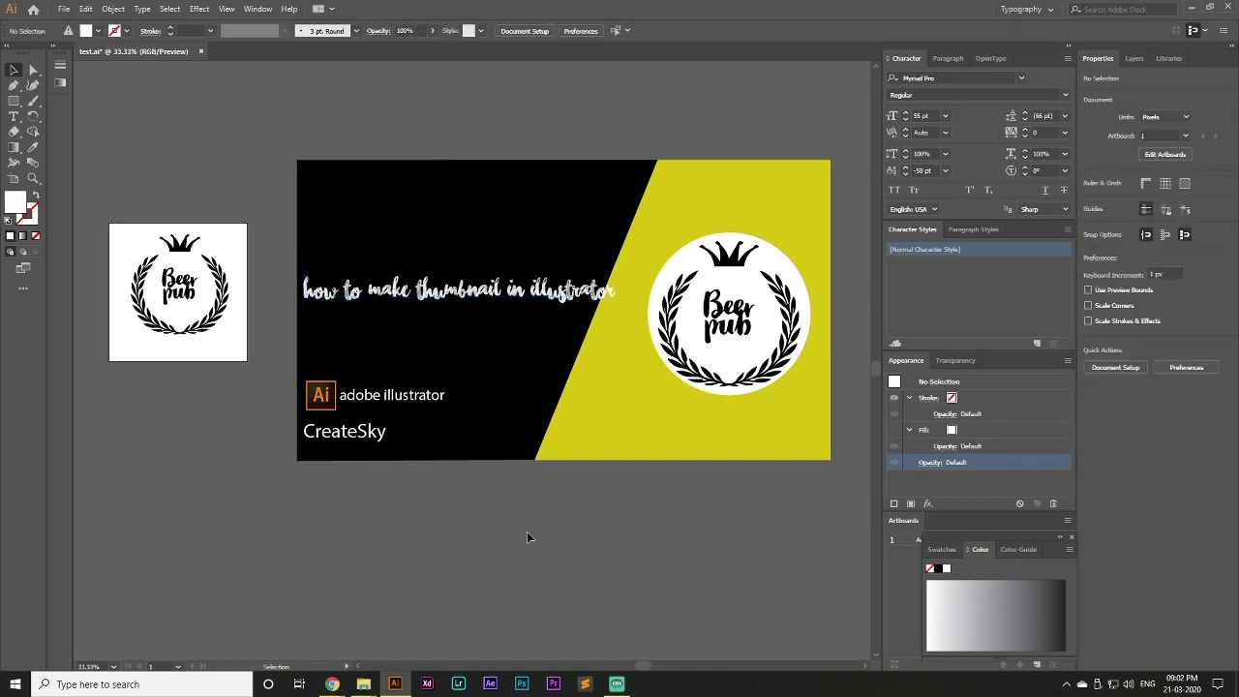
# - Group the heading, Ai logo, both captions and the background artwork into one object and deselect it
pyautogui.moveTo(308, 153); pyautogui.dragTo(682, 465)
pyautogui.rightClick(581, 299)
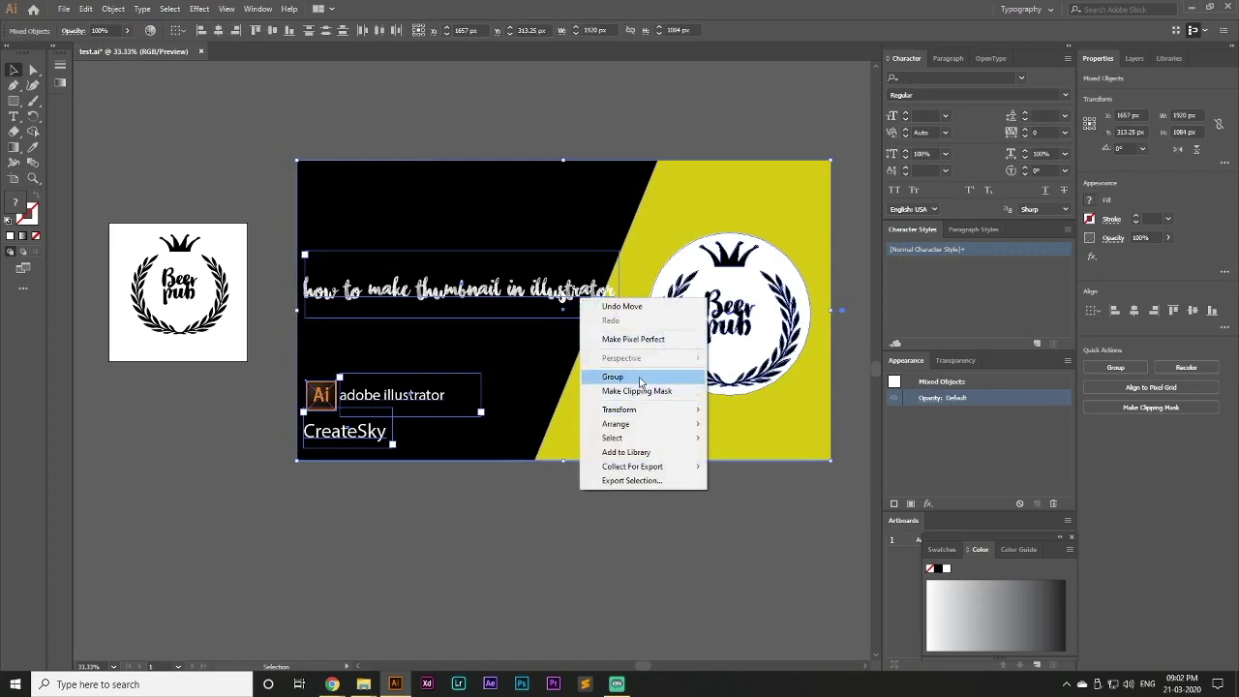
pyautogui.click(634, 377)
pyautogui.click(625, 527)
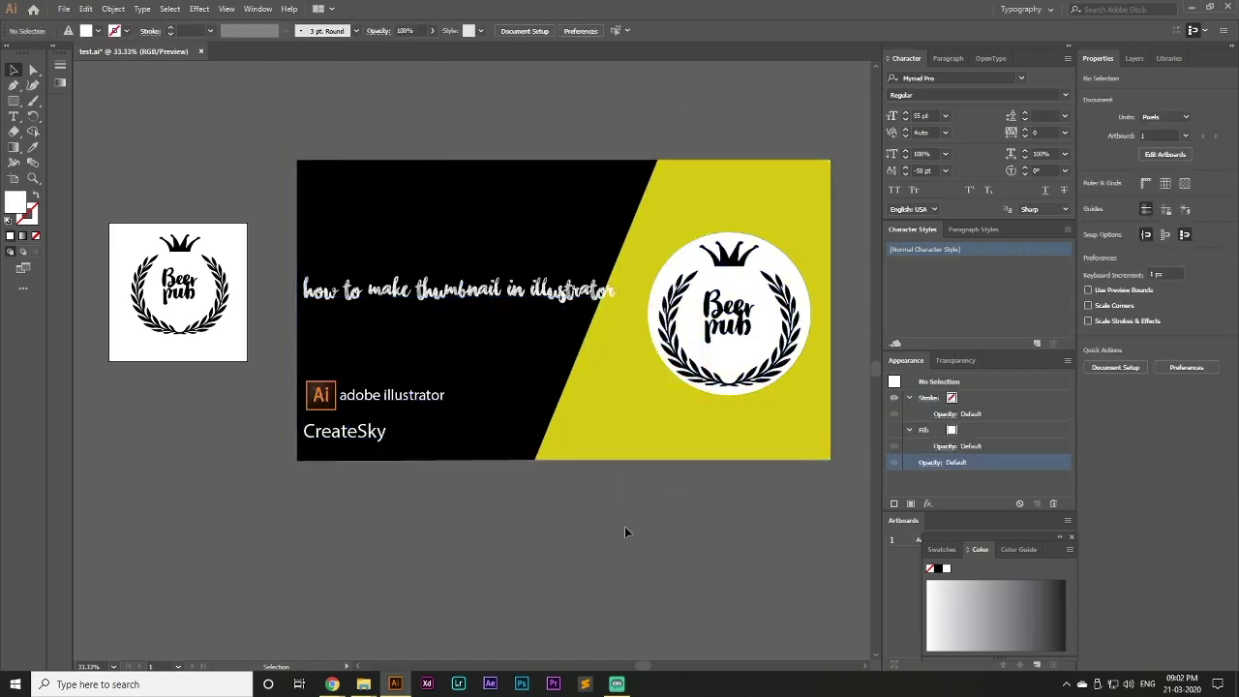